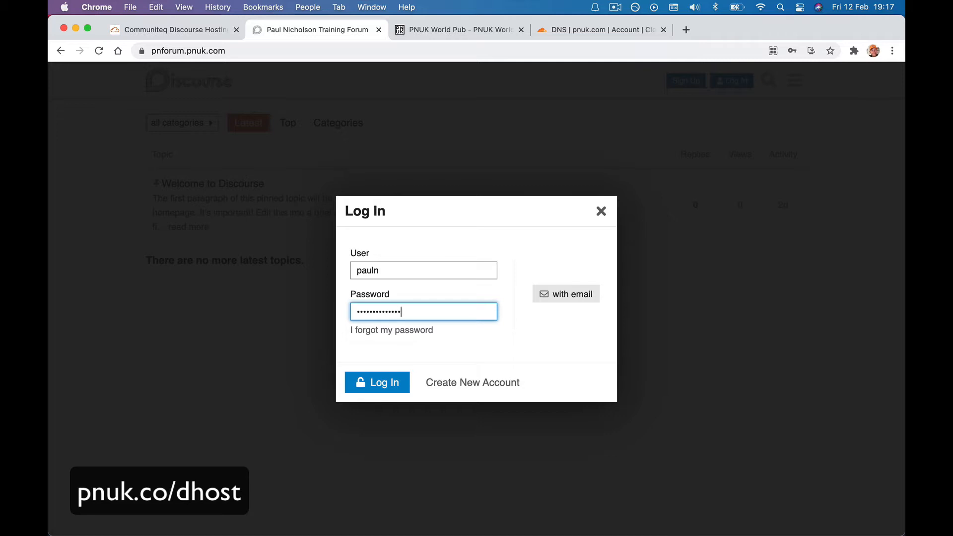
Submit the completed login form and look over the forum's list of latest topics.
{"action": "left_click", "coordinate": [392, 383]}
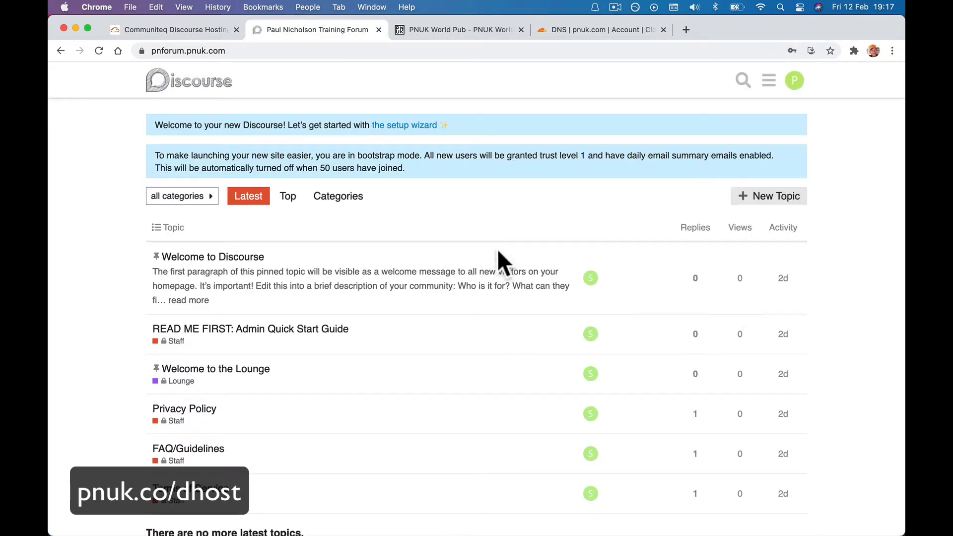
{"action": "scroll", "coordinate": [473, 249], "scroll_direction": "down", "scroll_amount": 3}
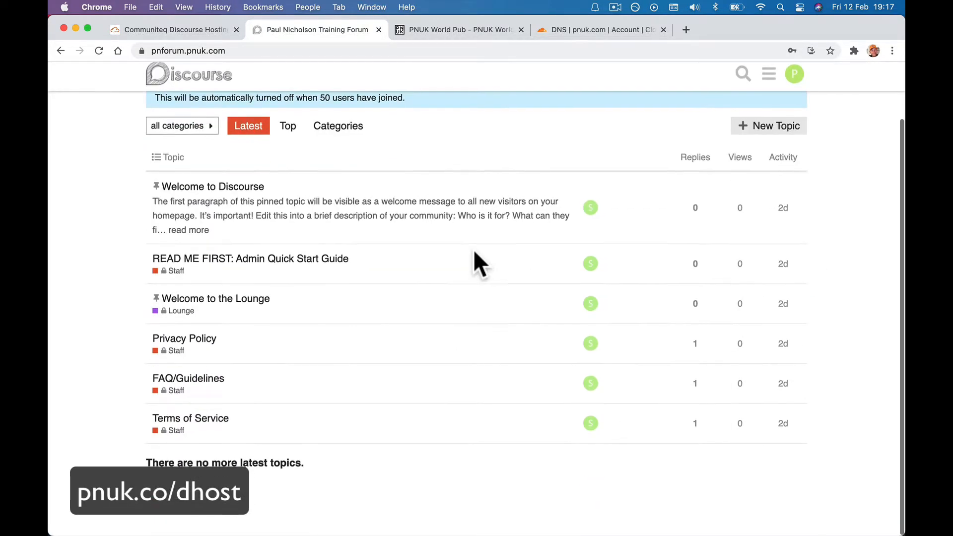
{"action": "scroll", "coordinate": [470, 238], "scroll_direction": "up", "scroll_amount": 3}
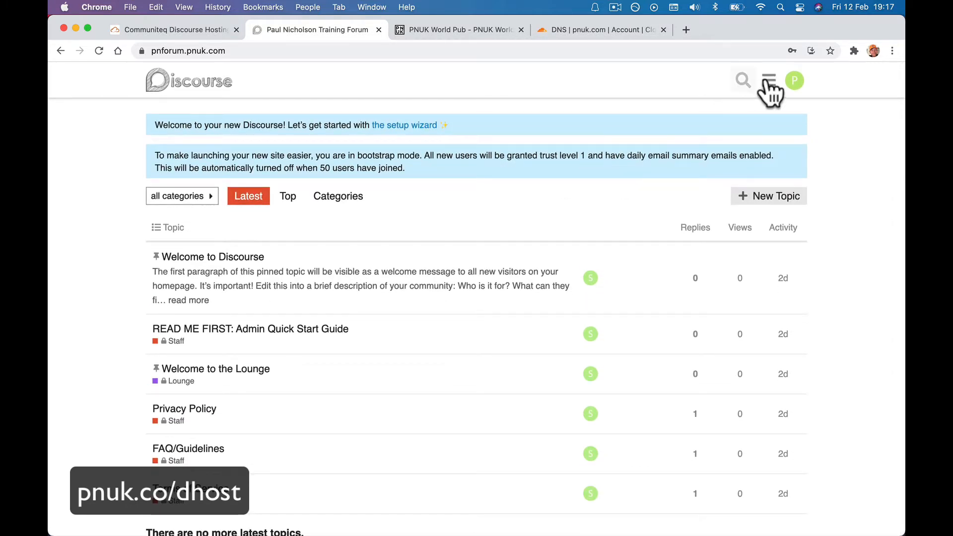
View the site settings in the forum's admin area and return to the home page.
{"action": "left_click", "coordinate": [769, 81]}
{"action": "left_click", "coordinate": [652, 131]}
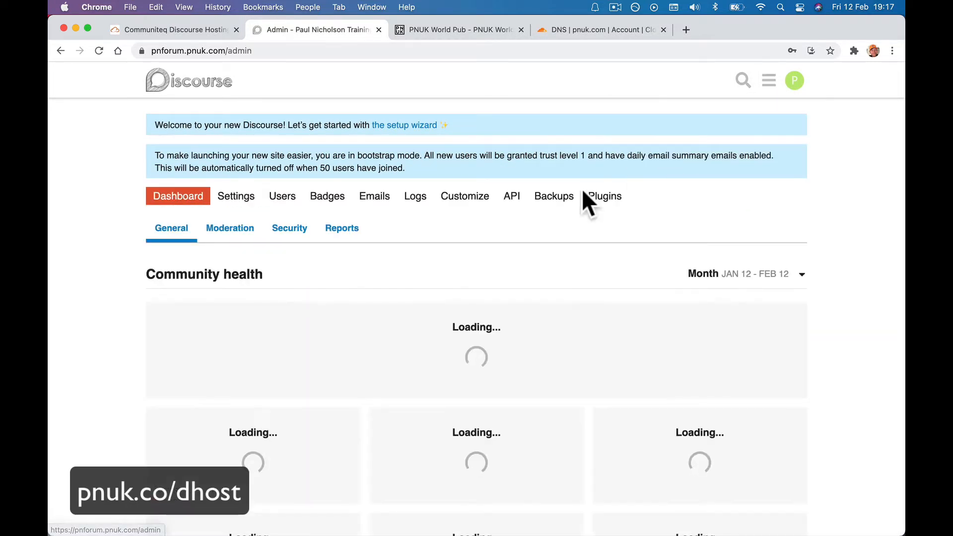
{"action": "left_click", "coordinate": [247, 201]}
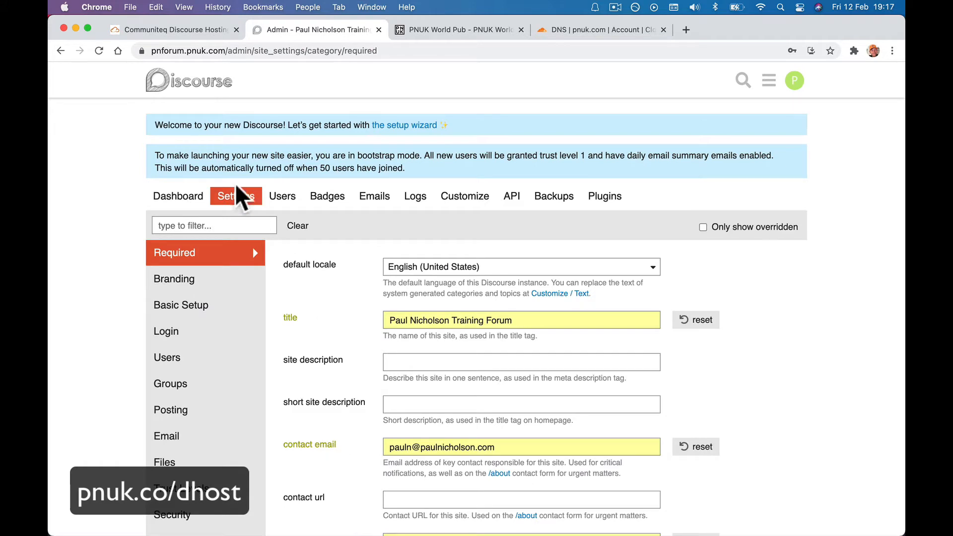
{"action": "left_click", "coordinate": [205, 82]}
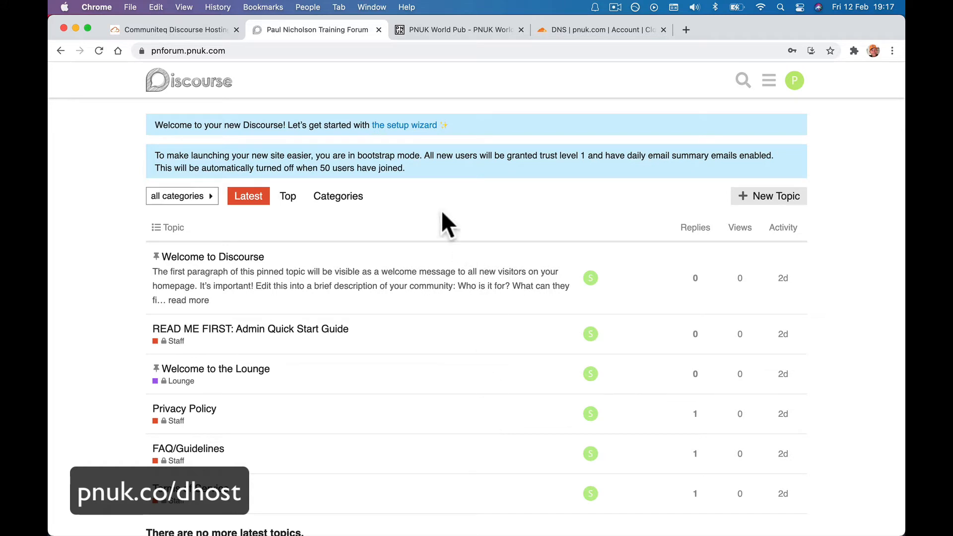
Preview the setup wizard through the welcome banner's link, return to the forum home page and highlight the banner text.
{"action": "left_click", "coordinate": [412, 127]}
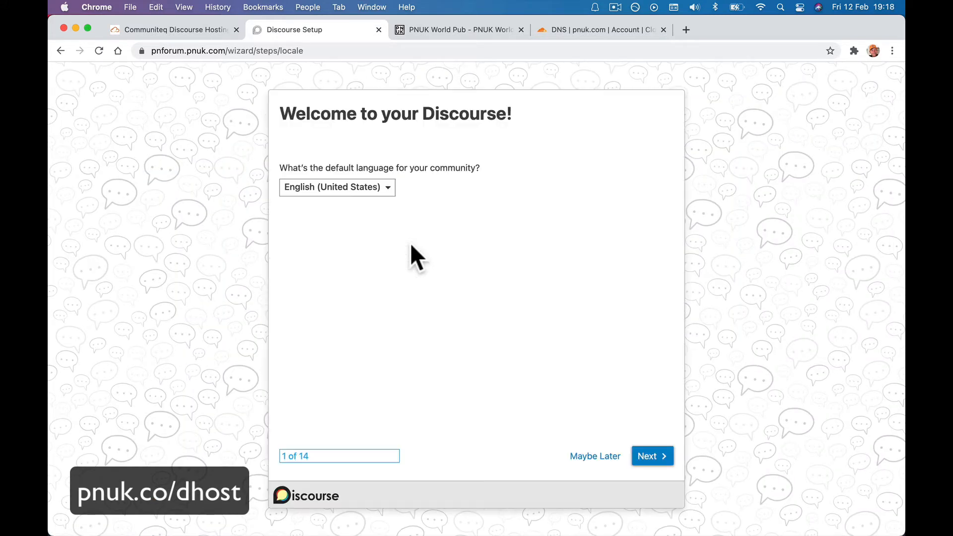
{"action": "scroll", "coordinate": [411, 244], "scroll_direction": "left", "scroll_amount": 5}
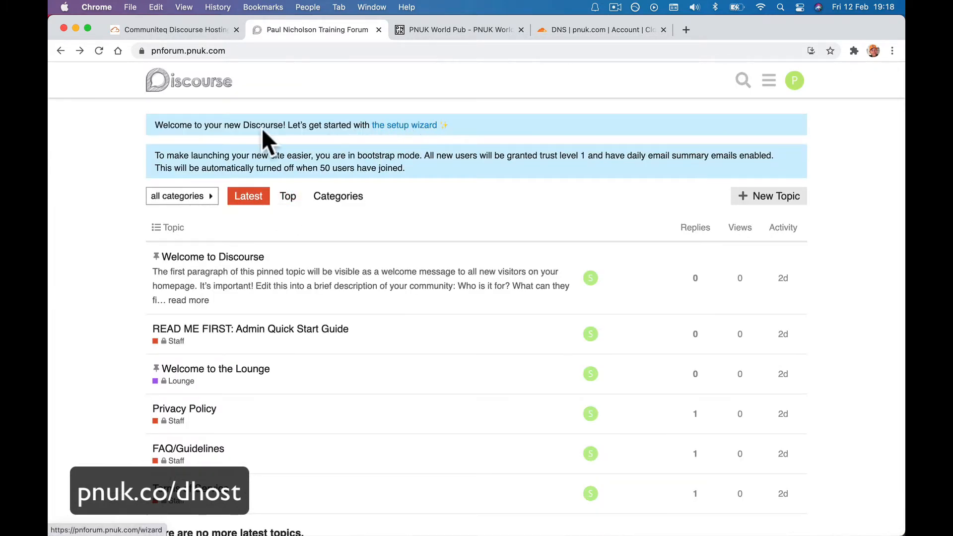
{"action": "left_click_drag", "start_coordinate": [152, 126], "coordinate": [452, 130]}
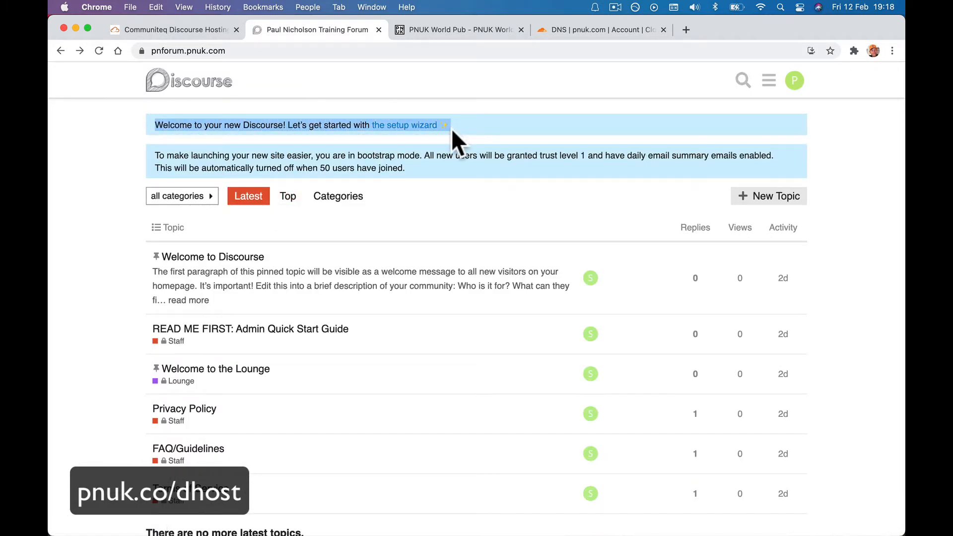
Load the setup wizard by its direct address, pnforum.pnuk.com/wizard, and return to the forum home page.
{"action": "left_click", "coordinate": [263, 51]}
{"action": "left_click", "coordinate": [270, 50]}
{"action": "type", "text": "/"}
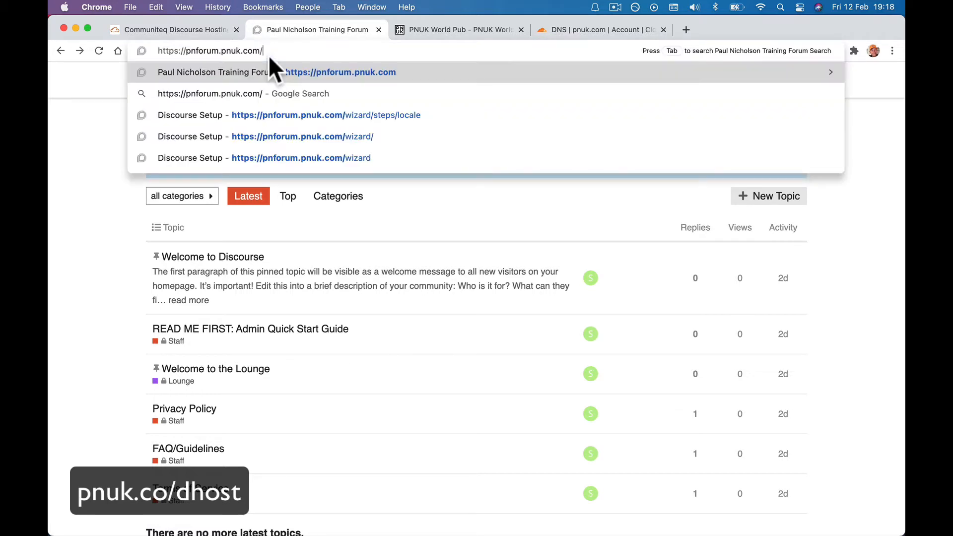
{"action": "type", "text": "wizard"}
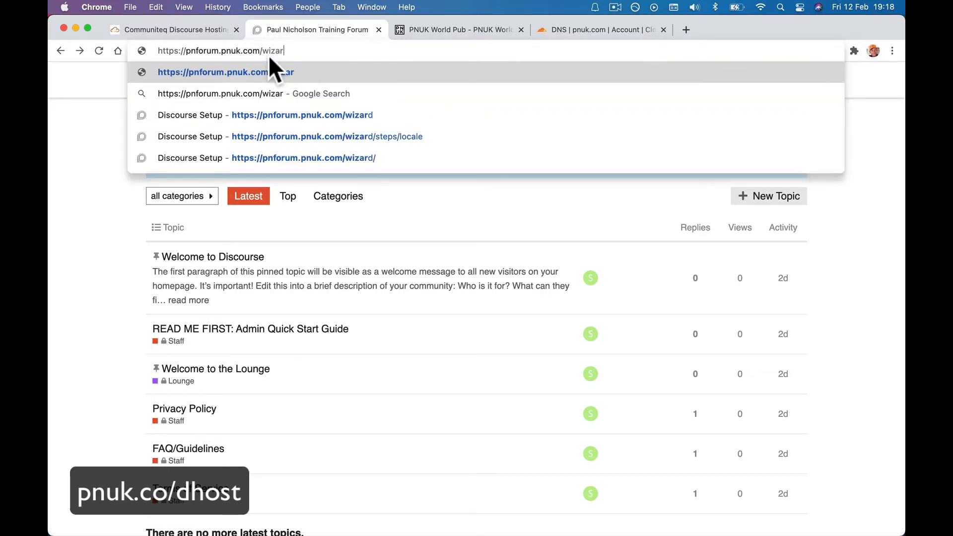
{"action": "key", "text": "Return"}
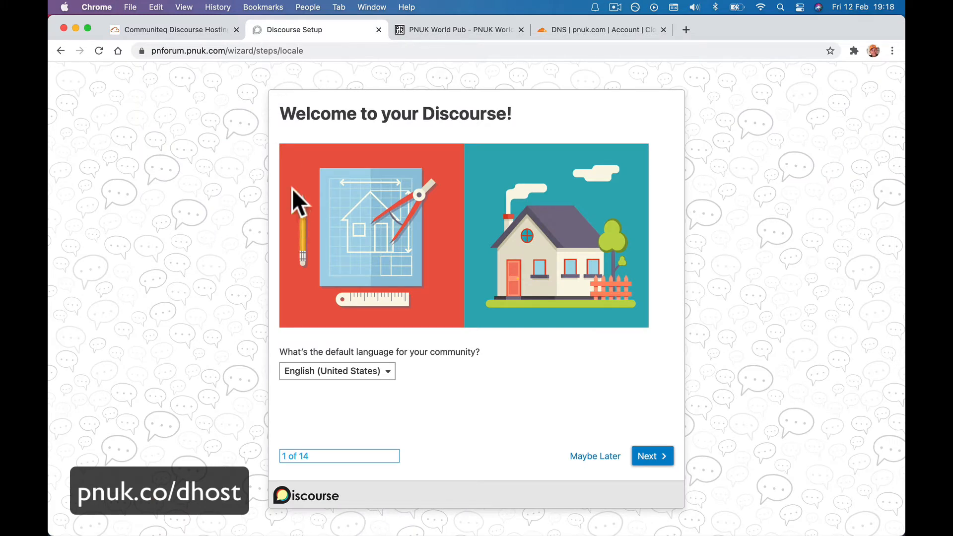
{"action": "scroll", "coordinate": [292, 221], "scroll_direction": "left", "scroll_amount": 5}
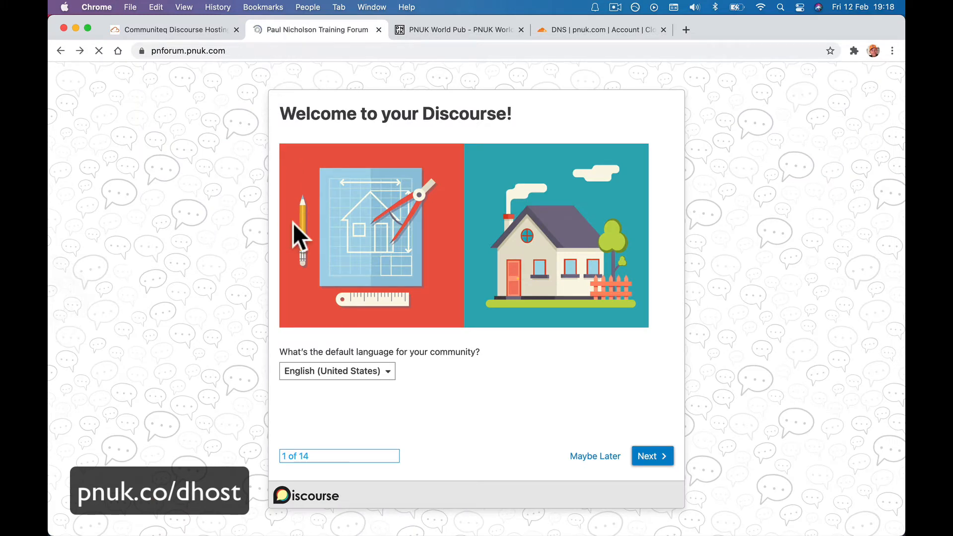
Start the setup wizard from the welcome banner, keeping English (United States) as the community's default language.
{"action": "left_click", "coordinate": [387, 125]}
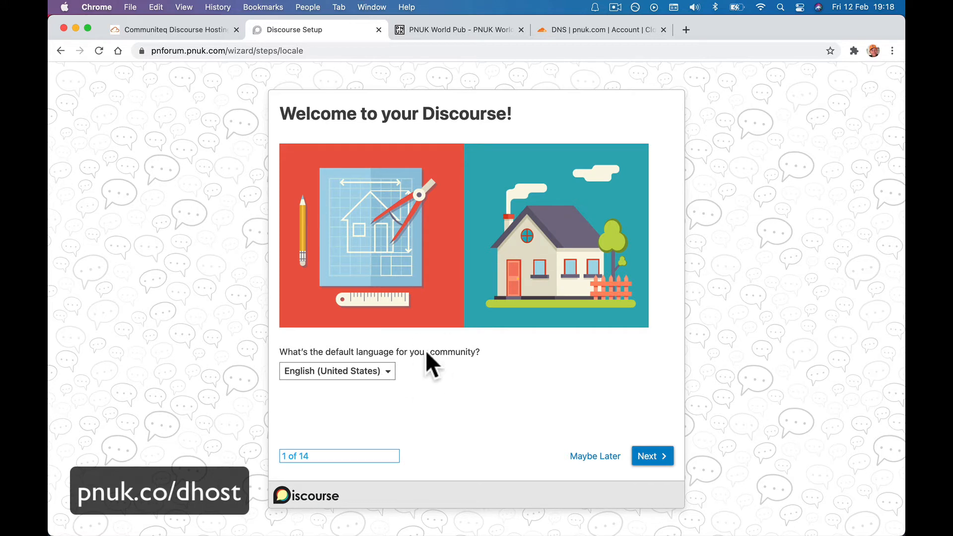
{"action": "left_click", "coordinate": [386, 373]}
{"action": "scroll", "coordinate": [353, 275], "scroll_direction": "down", "scroll_amount": 1}
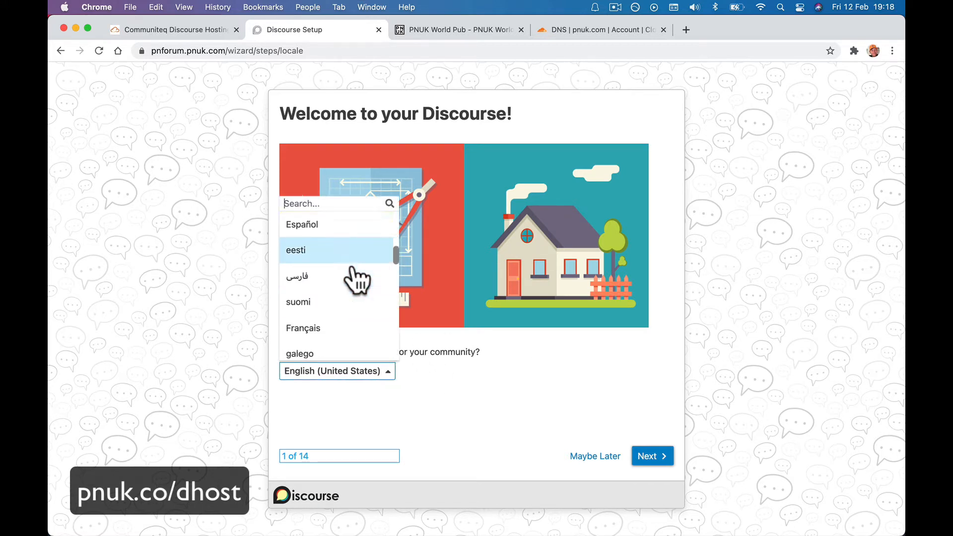
{"action": "scroll", "coordinate": [352, 270], "scroll_direction": "down", "scroll_amount": 3}
{"action": "scroll", "coordinate": [357, 279], "scroll_direction": "up", "scroll_amount": 5}
{"action": "left_click", "coordinate": [465, 437]}
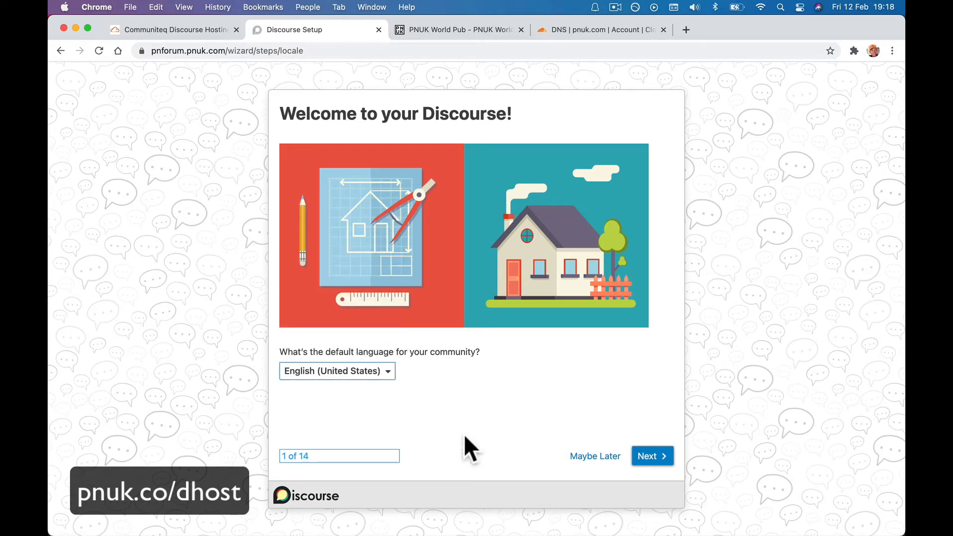
{"action": "left_click", "coordinate": [645, 458]}
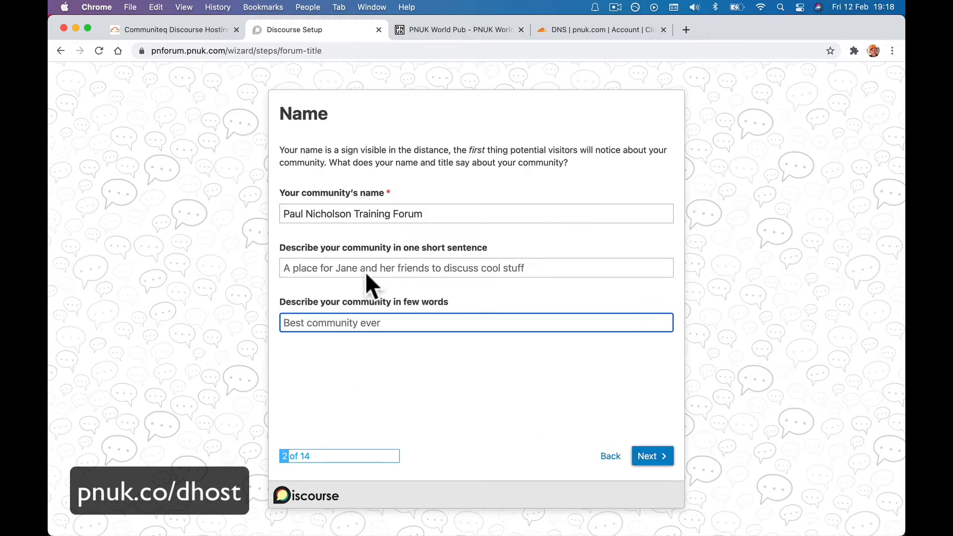
Describe the community in one short sentence as "A Place To Talk All Things Tech".
{"action": "triple_click", "coordinate": [432, 215]}
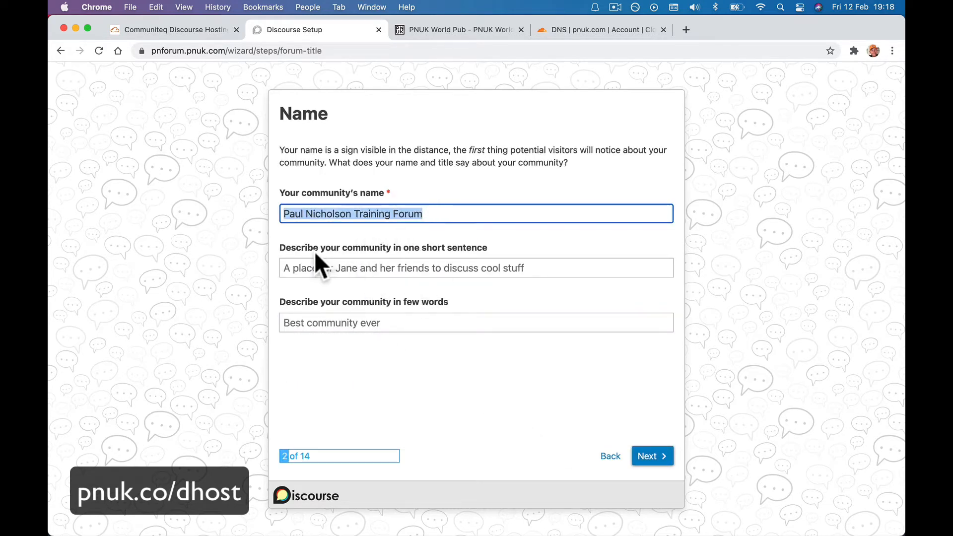
{"action": "left_click", "coordinate": [415, 274]}
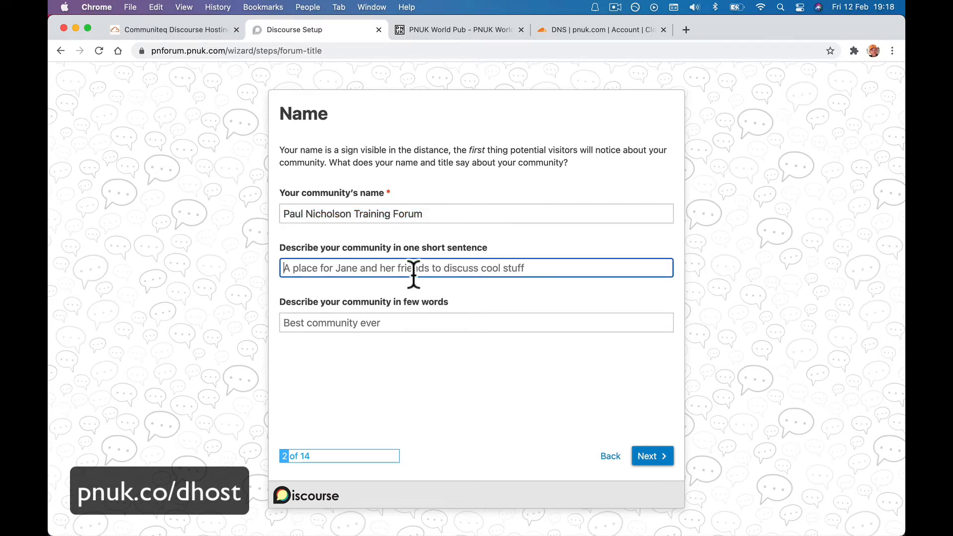
{"action": "type", "text": "A Place"}
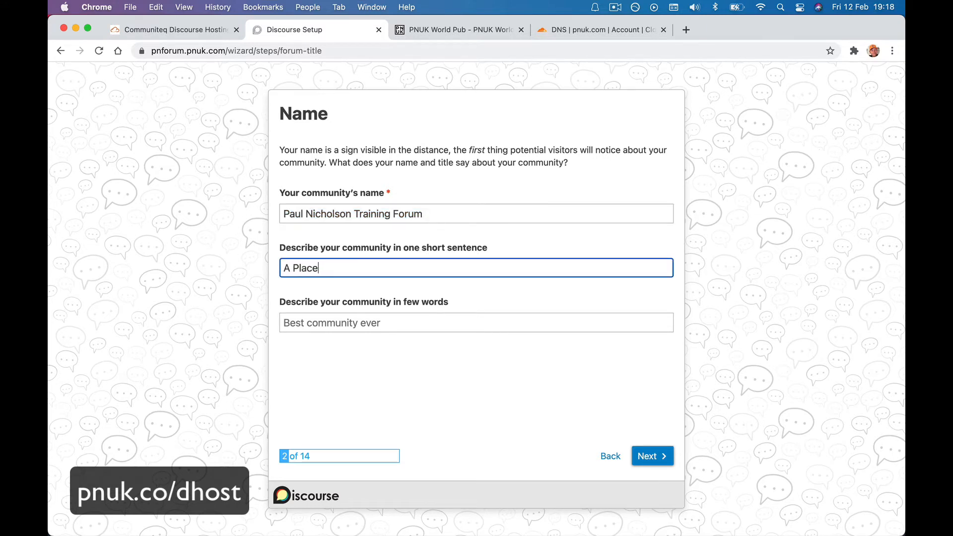
{"action": "type", "text": " To Talk All Th"}
{"action": "key", "text": "BackSpace"}
{"action": "type", "text": "hings"}
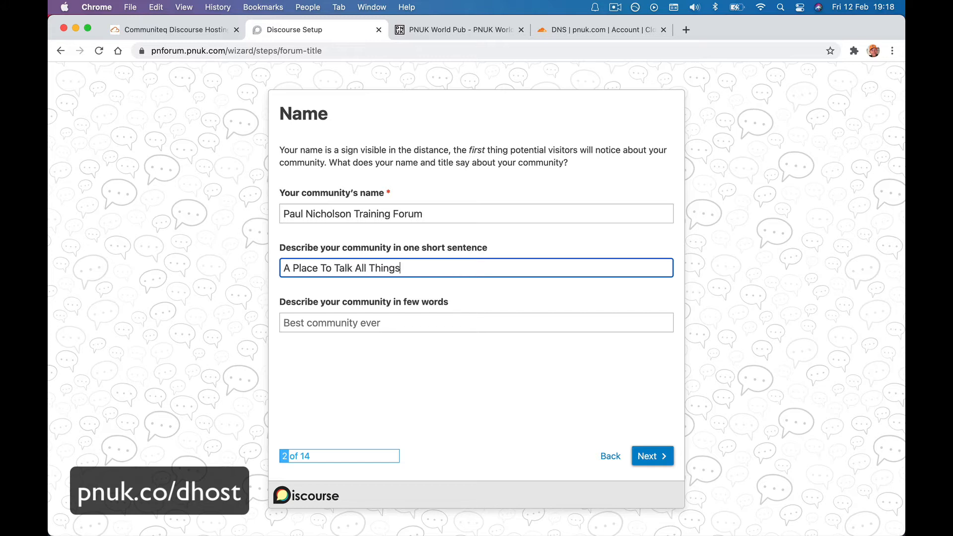
{"action": "type", "text": " Tect"}
{"action": "type", "text": "cg"}
{"action": "key", "text": "BackSpace"}
{"action": "type", "text": "h"}
{"action": "key", "text": "Tab"}
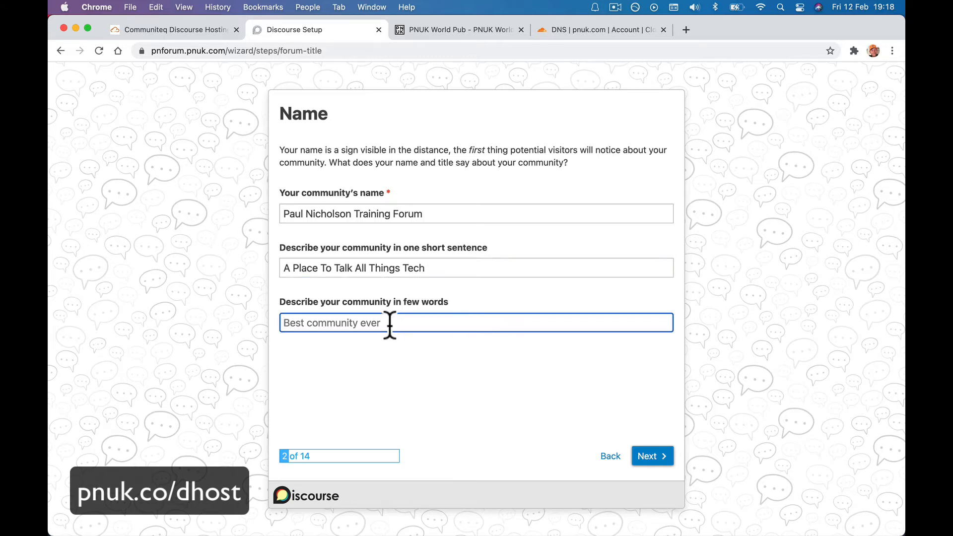
Describe the community in few words as "Tech Training Community" and submit the Name page.
{"action": "type", "text": "Tech Trainong"}
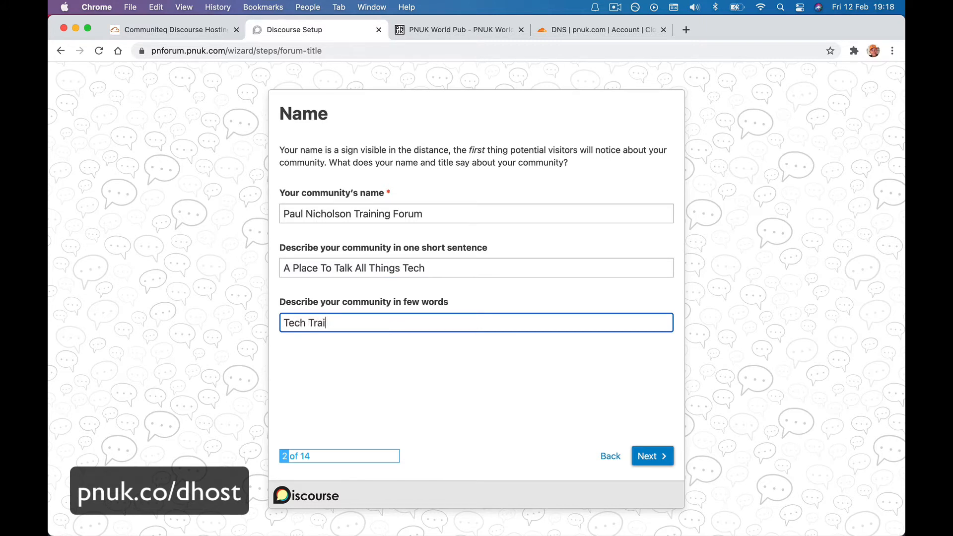
{"action": "key", "text": "BackSpace"}
{"action": "key", "text": "BackSpace"}
{"action": "key", "text": "BackSpace"}
{"action": "type", "text": "ing Community"}
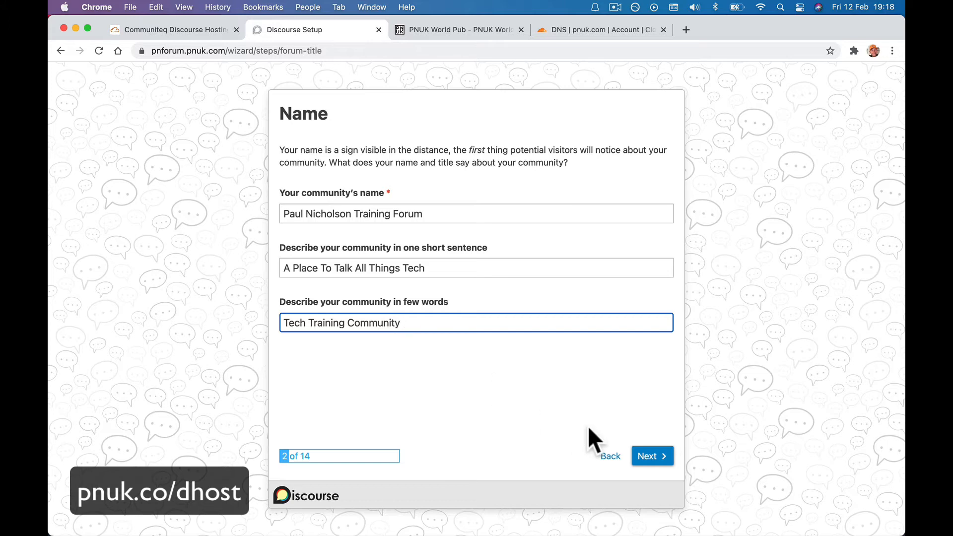
{"action": "left_click", "coordinate": [643, 454]}
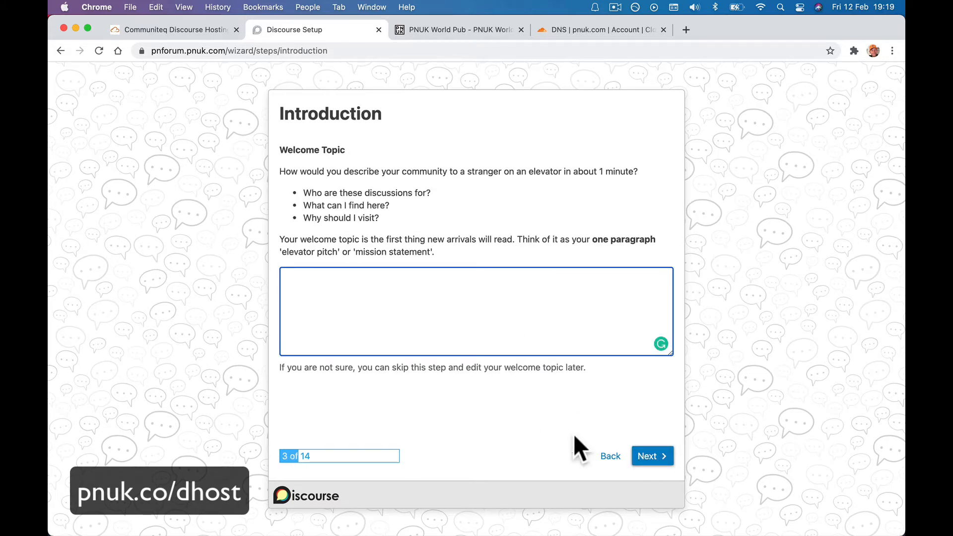
Copy the few-word description "Tech Training Community" from the Name page into the welcome topic and submit the Introduction page.
{"action": "left_click", "coordinate": [609, 456]}
{"action": "triple_click", "coordinate": [445, 323]}
{"action": "key", "text": "cmd+c"}
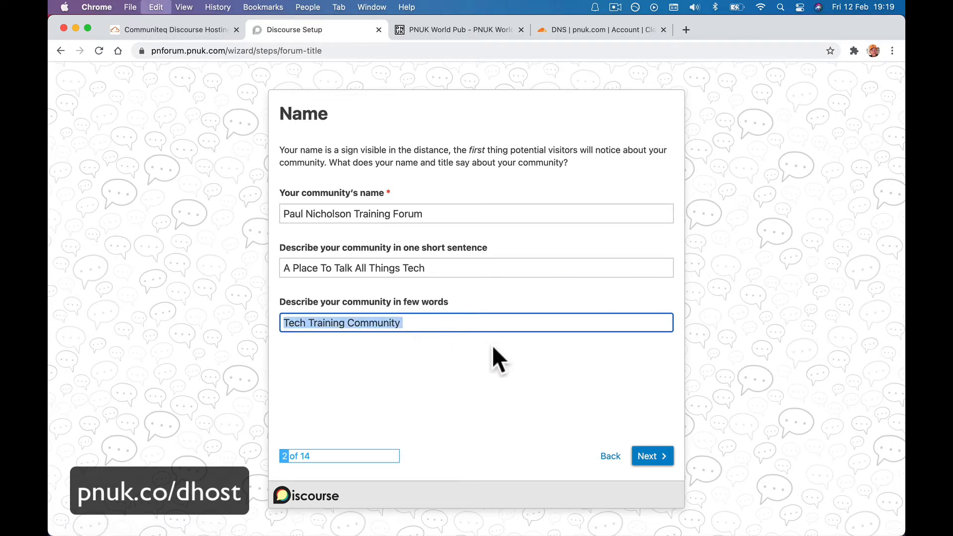
{"action": "left_click", "coordinate": [635, 452]}
{"action": "key", "text": "super+v"}
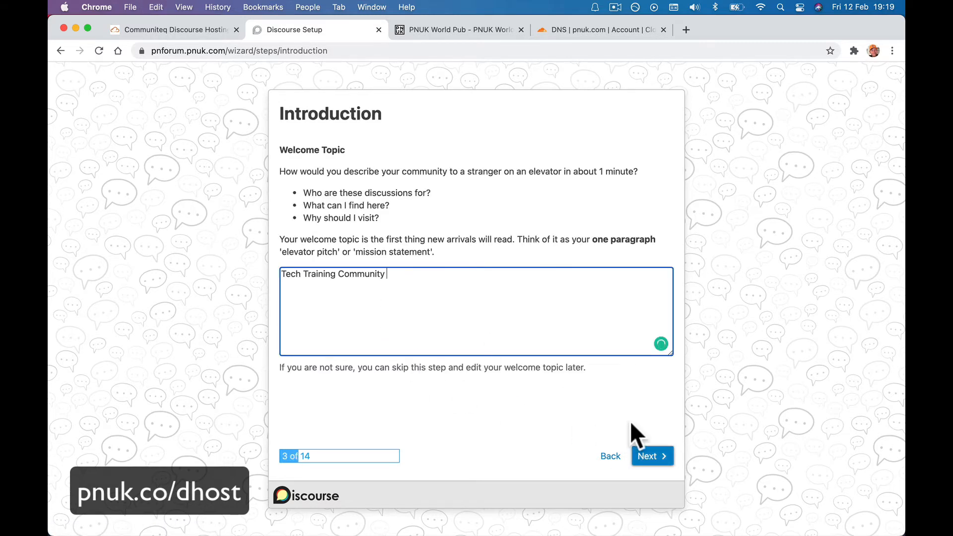
{"action": "left_click", "coordinate": [645, 455]}
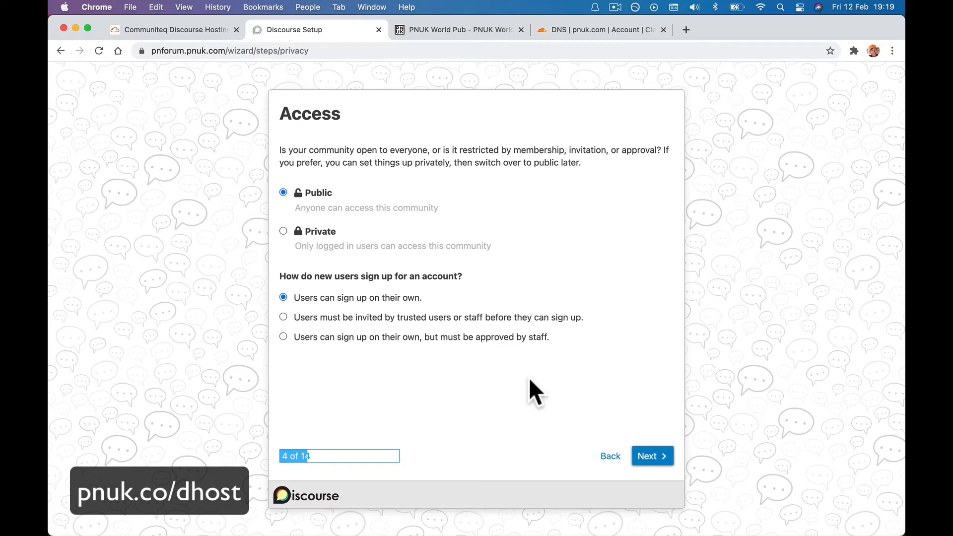
{"action": "left_click", "coordinate": [664, 454]}
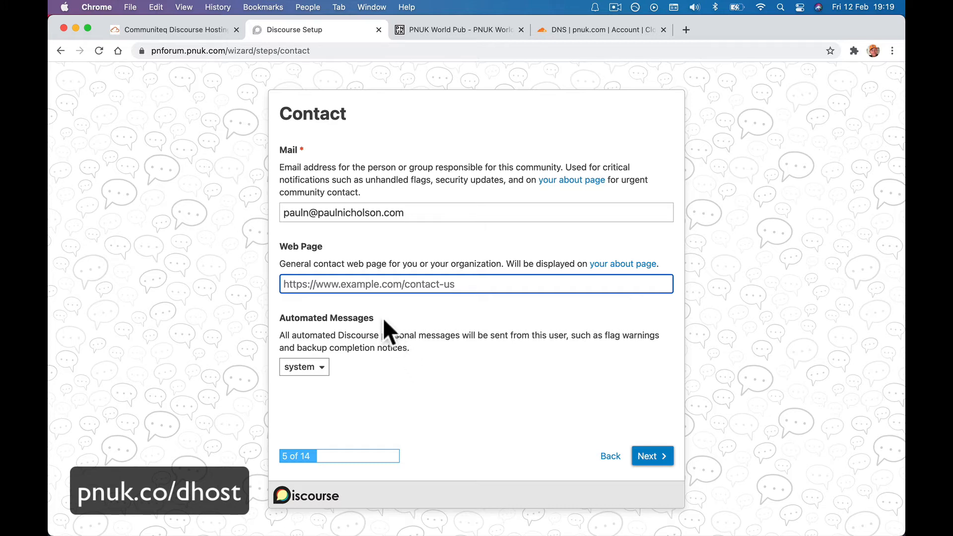
{"action": "type", "text": "ht"}
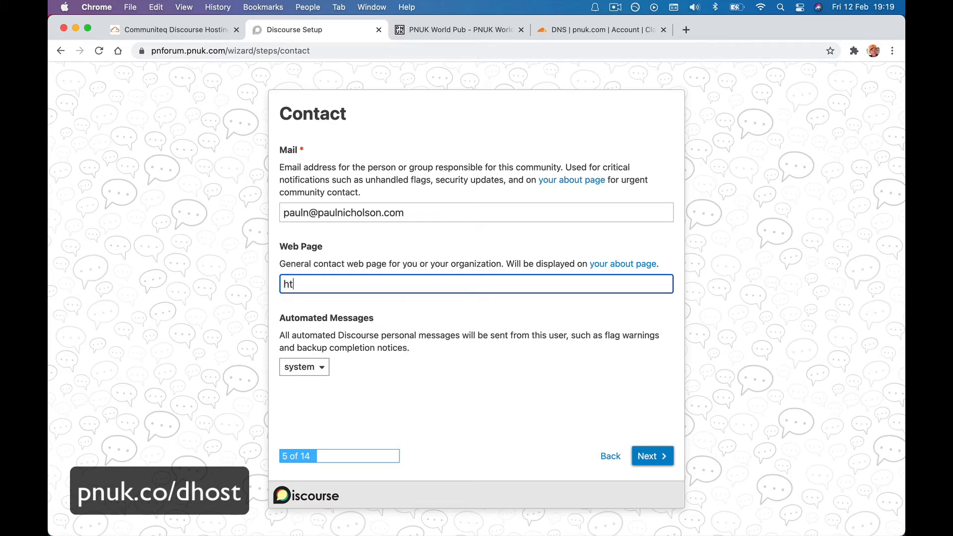
{"action": "type", "text": "tps://pnuk.com"}
{"action": "type", "text": "contc"}
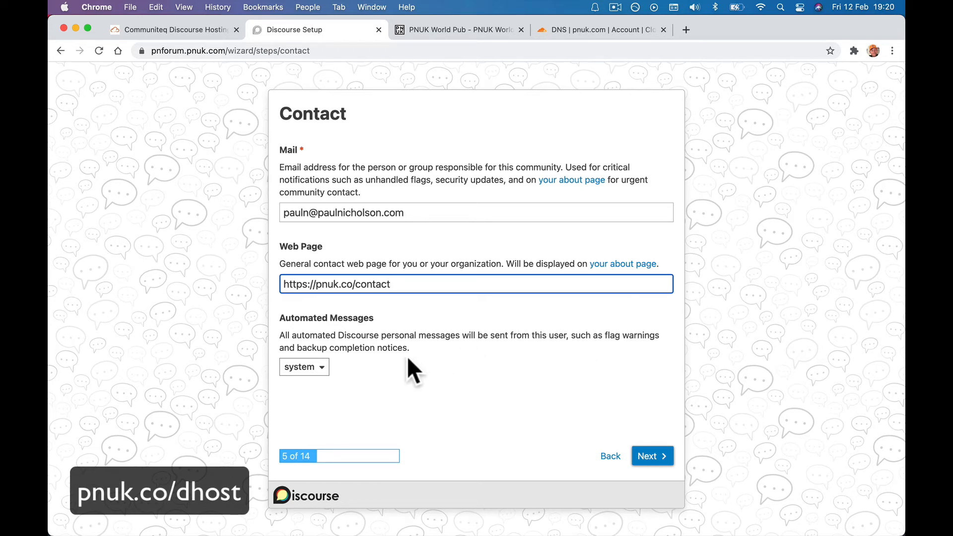
Choose system as the sender of automated messages and continue to the Organization page.
{"action": "left_click", "coordinate": [313, 367]}
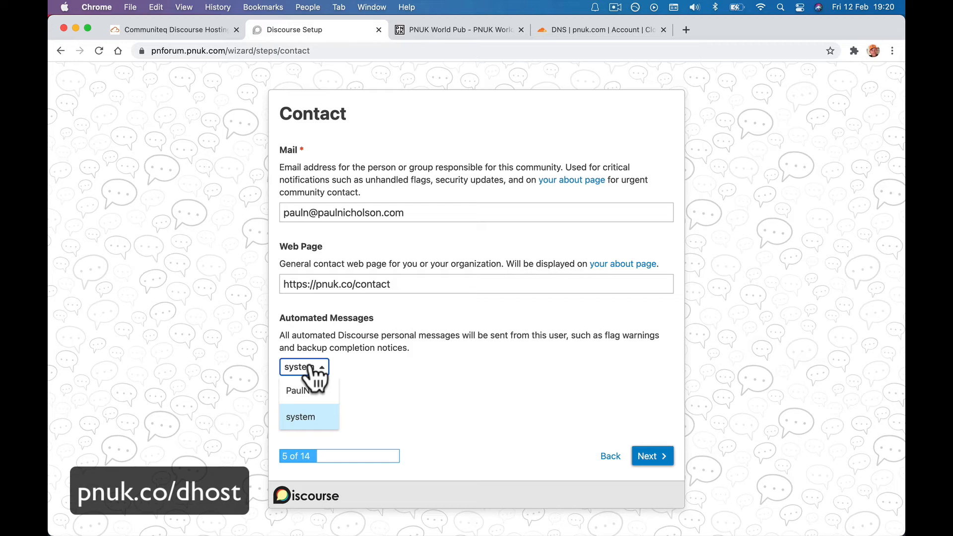
{"action": "left_click", "coordinate": [474, 413]}
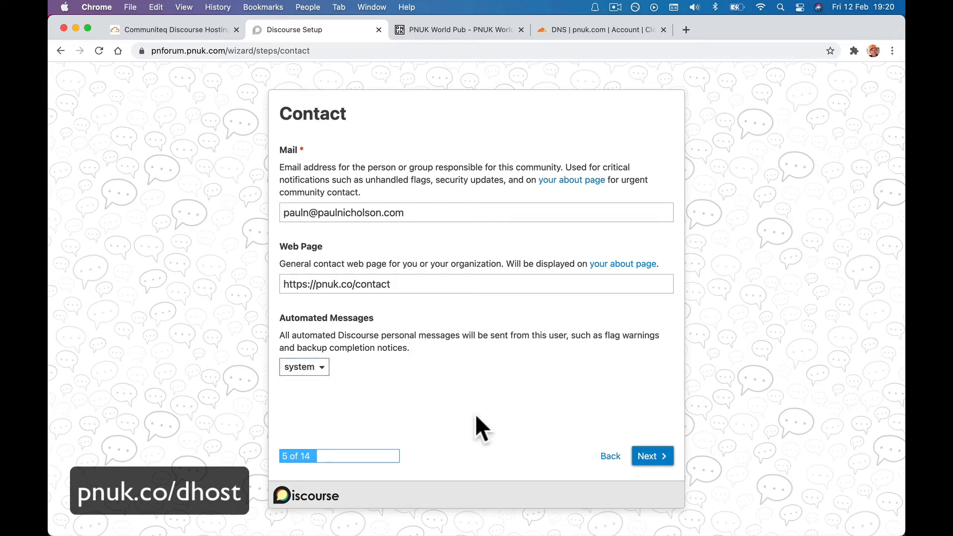
{"action": "left_click", "coordinate": [303, 370]}
{"action": "left_click", "coordinate": [315, 418]}
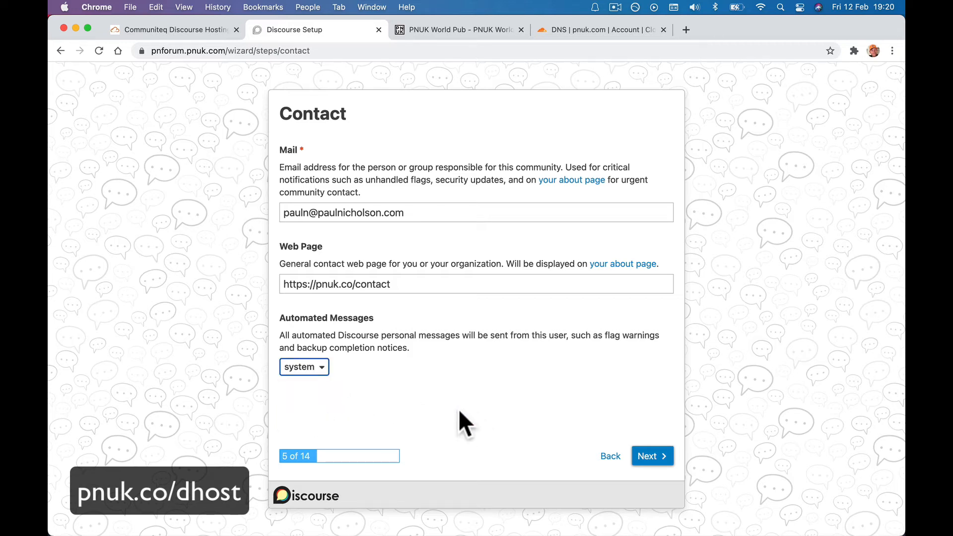
{"action": "left_click", "coordinate": [648, 457]}
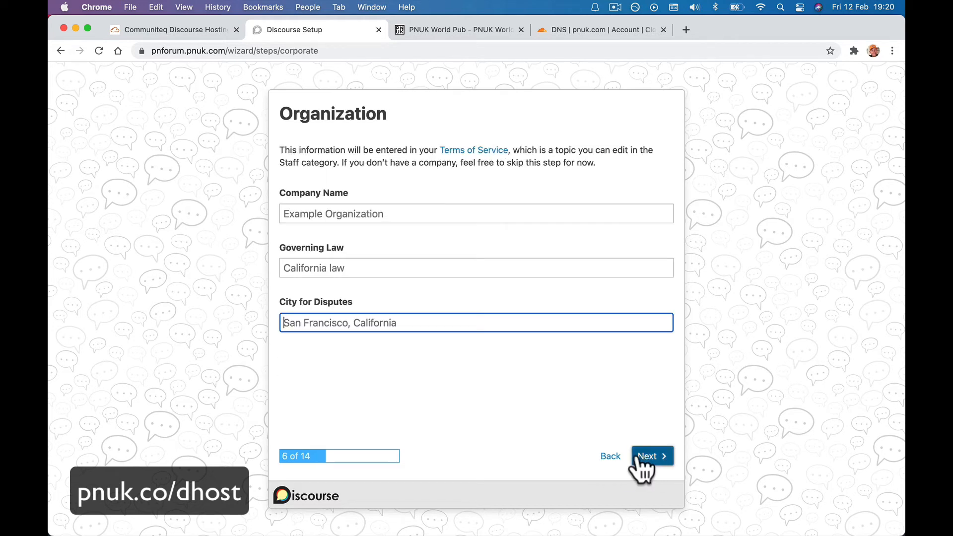
Set the organization's company name to "Happy-Me Ltd." and its governing law to "United Kingom".
{"action": "left_click", "coordinate": [355, 209]}
{"action": "type", "text": "Hap"}
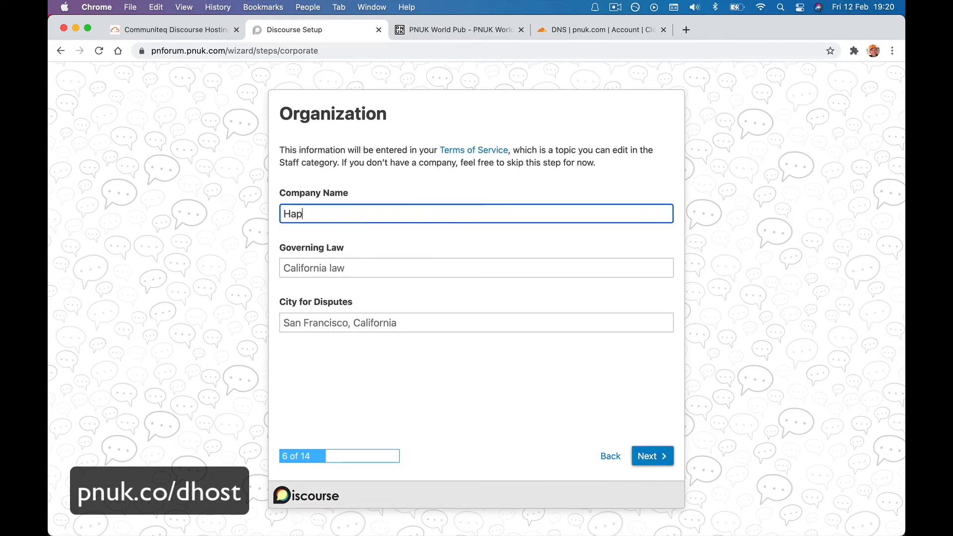
{"action": "type", "text": "py-Me Lt"}
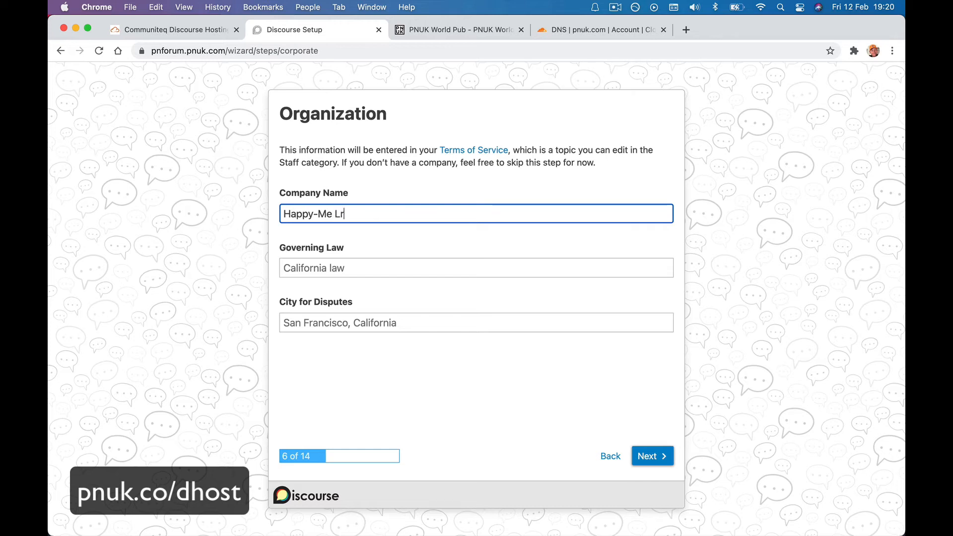
{"action": "type", "text": "d."}
{"action": "key", "text": "Tab"}
{"action": "type", "text": "Unit"}
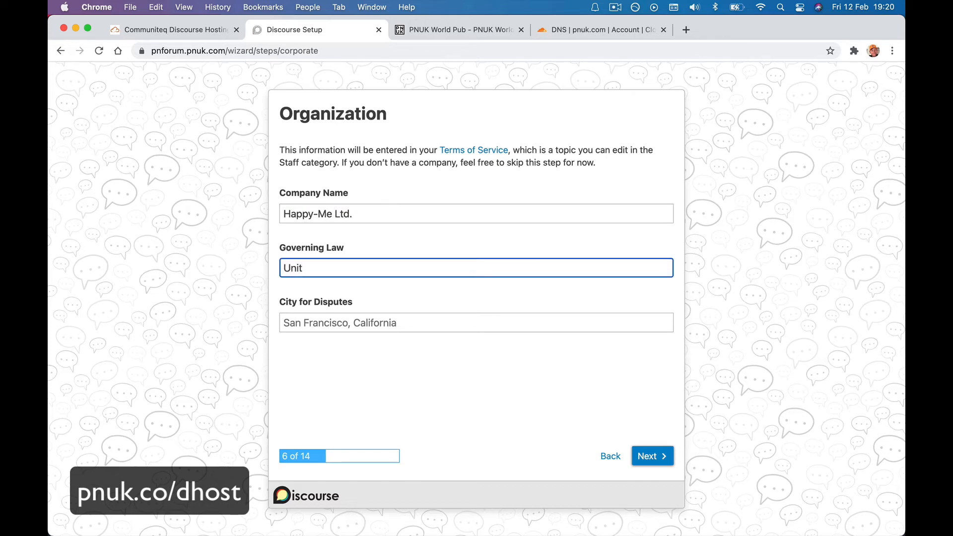
{"action": "type", "text": "ed Kingodnm"}
{"action": "key", "text": "Tab"}
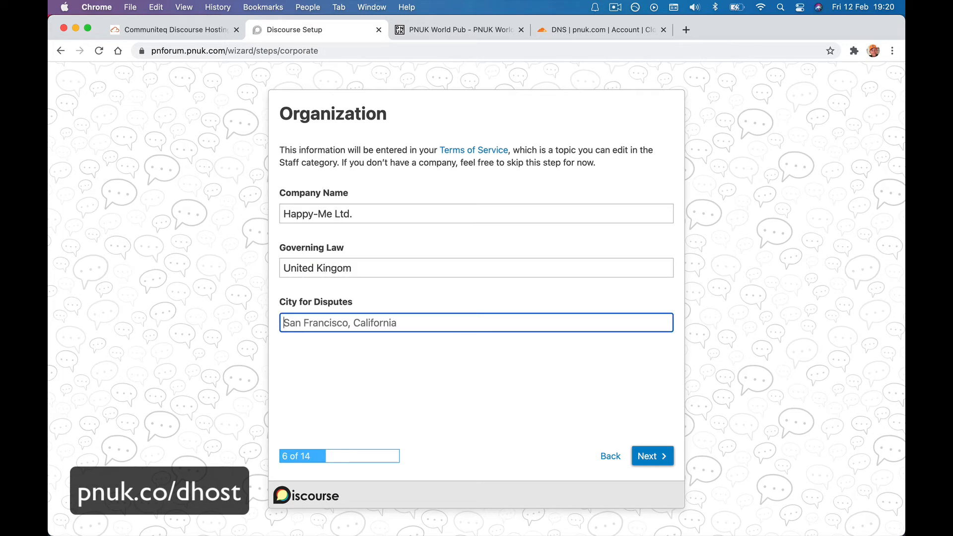
Enter Doncaster as the city for disputes and submit the Organization page.
{"action": "type", "text": "Donc"}
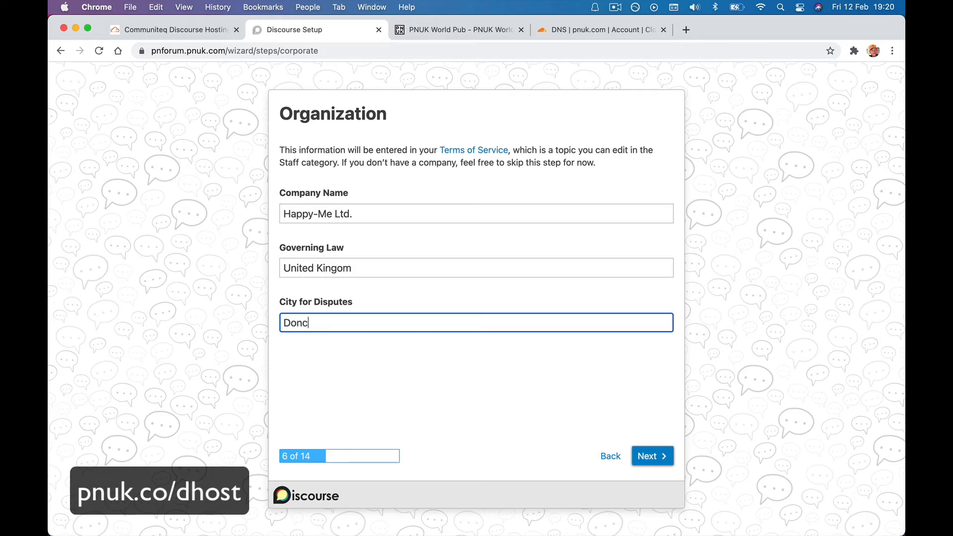
{"action": "type", "text": "aster, UY"}
{"action": "left_click", "coordinate": [646, 457]}
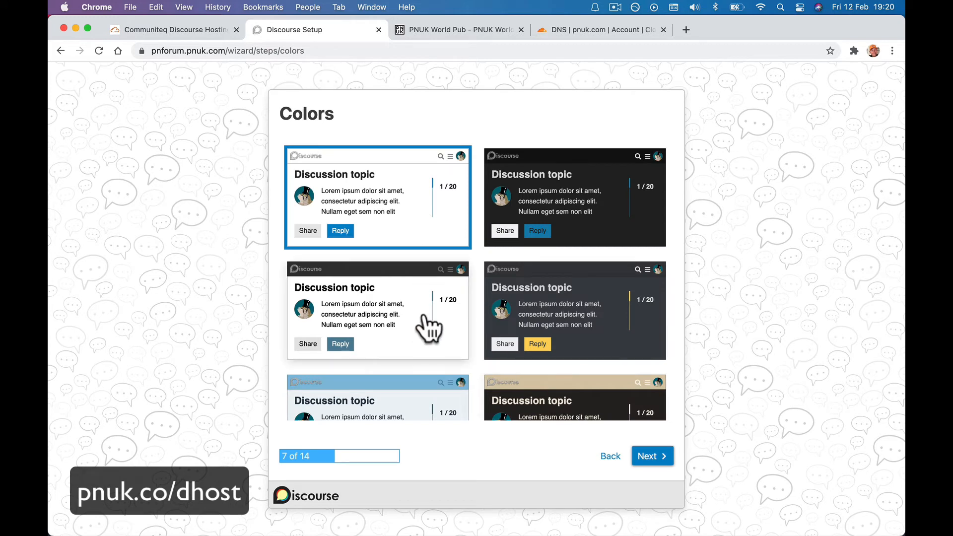
Look through the available color schemes, keep the preselected light one with blue accents, and submit the Colors page.
{"action": "scroll", "coordinate": [425, 288], "scroll_direction": "down", "scroll_amount": 2}
{"action": "scroll", "coordinate": [424, 288], "scroll_direction": "down", "scroll_amount": 4}
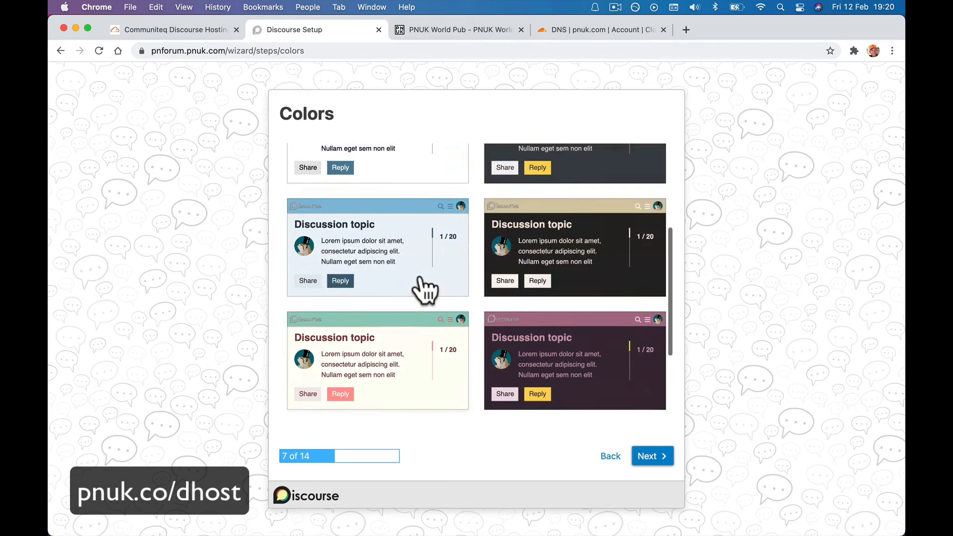
{"action": "scroll", "coordinate": [425, 288], "scroll_direction": "up", "scroll_amount": 8}
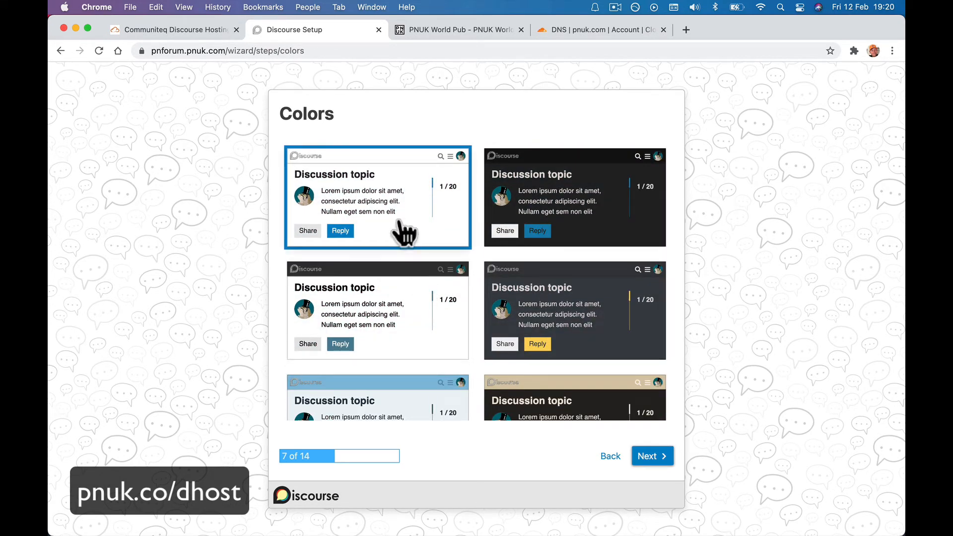
{"action": "left_click", "coordinate": [635, 458]}
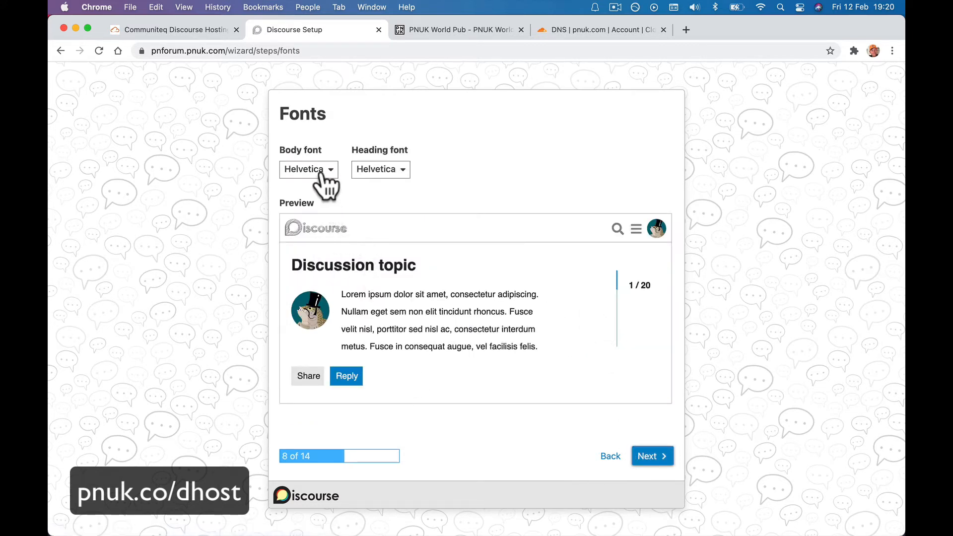
Check the font choices, keep Helvetica for both body and heading text, and submit the Fonts page.
{"action": "left_click", "coordinate": [386, 171]}
{"action": "left_click", "coordinate": [312, 171]}
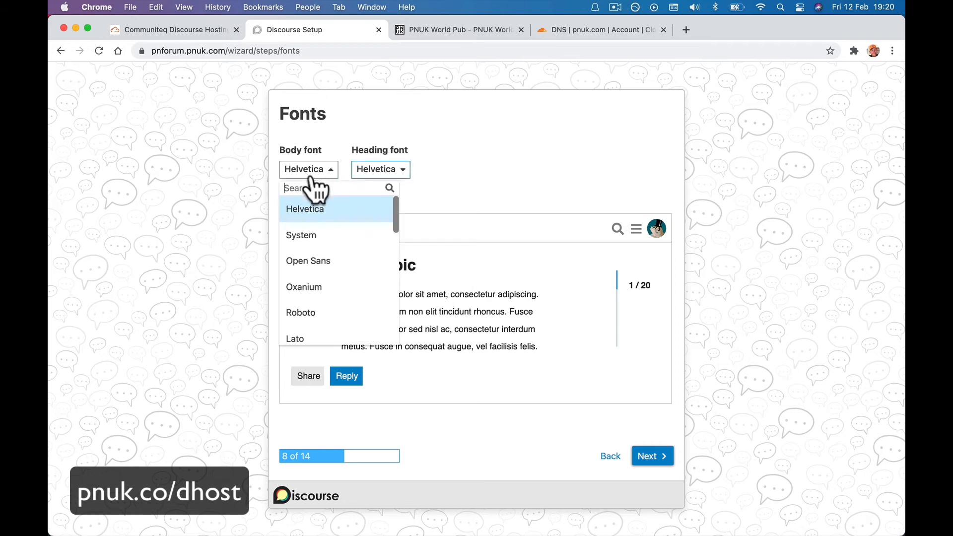
{"action": "left_click", "coordinate": [646, 457]}
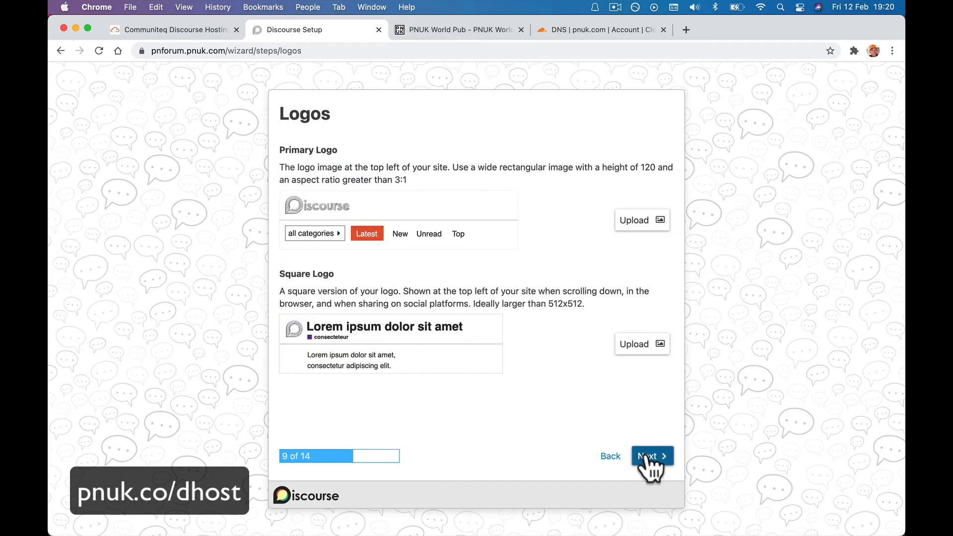
Upload Q&A Forum.jpg from the taining files folder as the primary logo.
{"action": "left_click", "coordinate": [633, 222]}
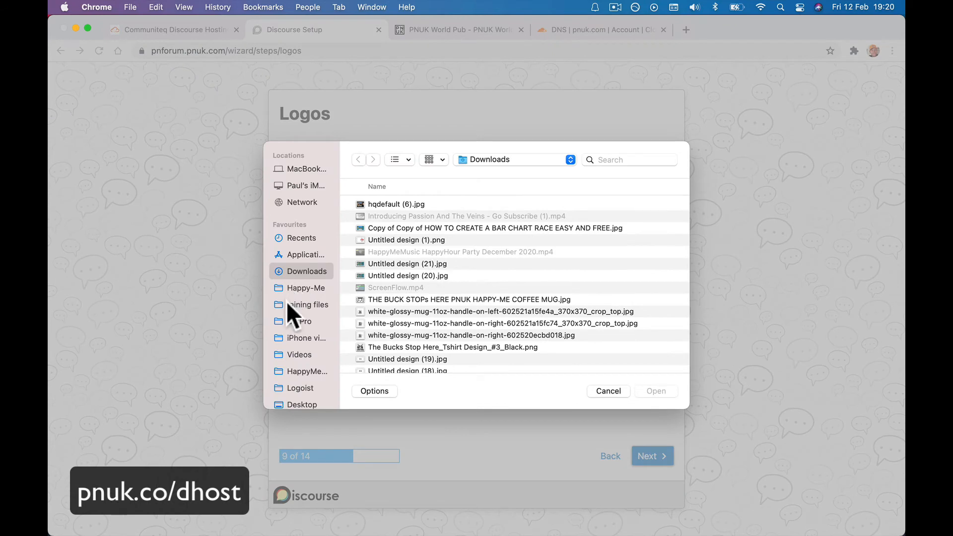
{"action": "left_click", "coordinate": [304, 289]}
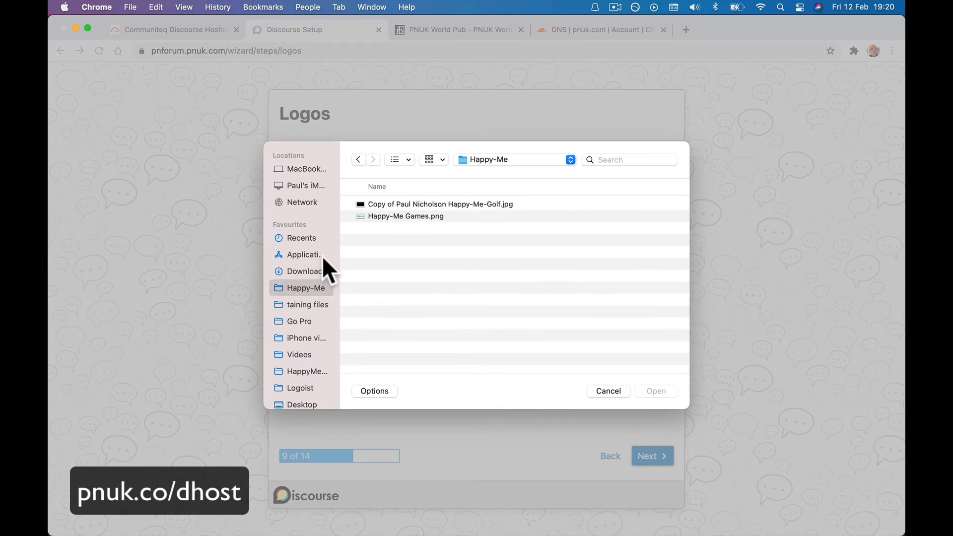
{"action": "left_click", "coordinate": [306, 303]}
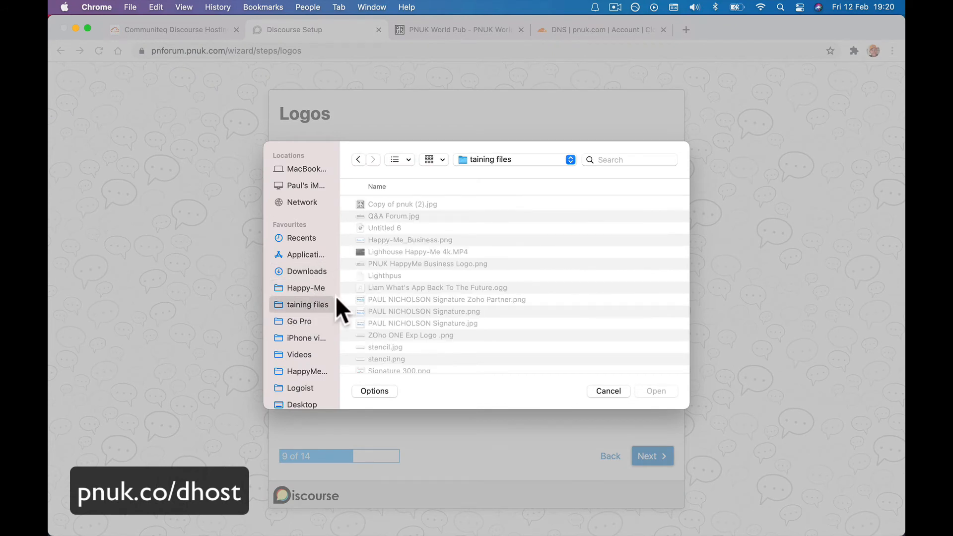
{"action": "double_click", "coordinate": [389, 219]}
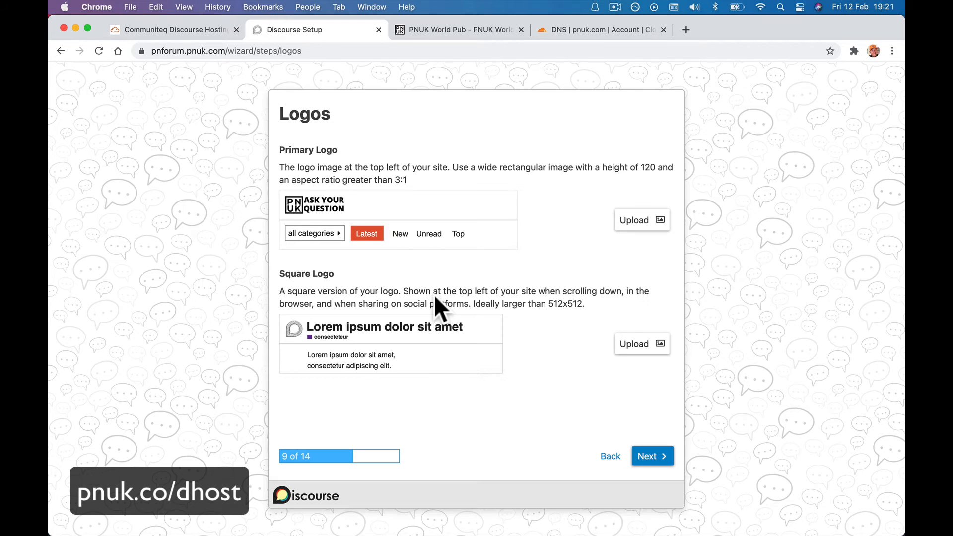
Upload Copy of pnuk (2).jpg as the square logo and accept it as the default browser icon and large icon.
{"action": "left_click_drag", "start_coordinate": [393, 180], "coordinate": [413, 180]}
{"action": "left_click", "coordinate": [627, 351]}
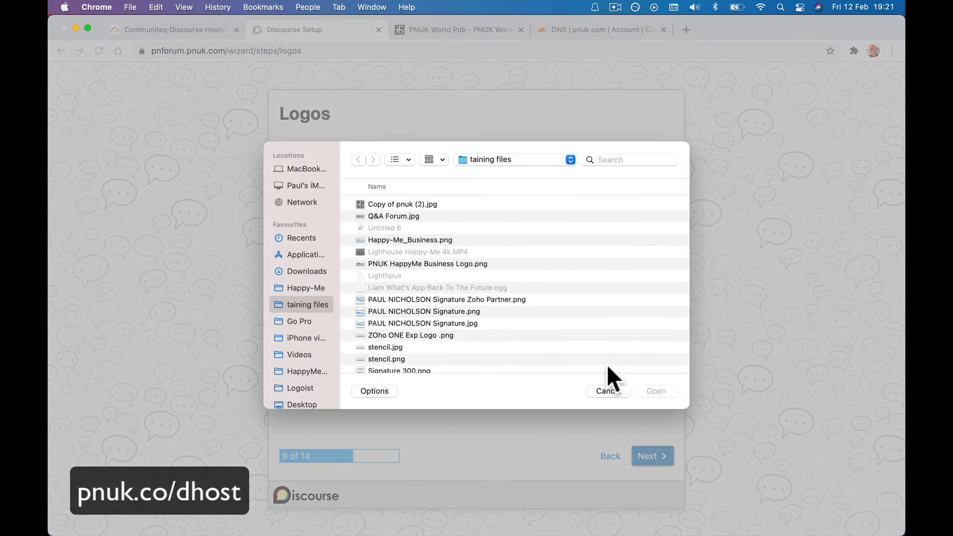
{"action": "left_click", "coordinate": [609, 385]}
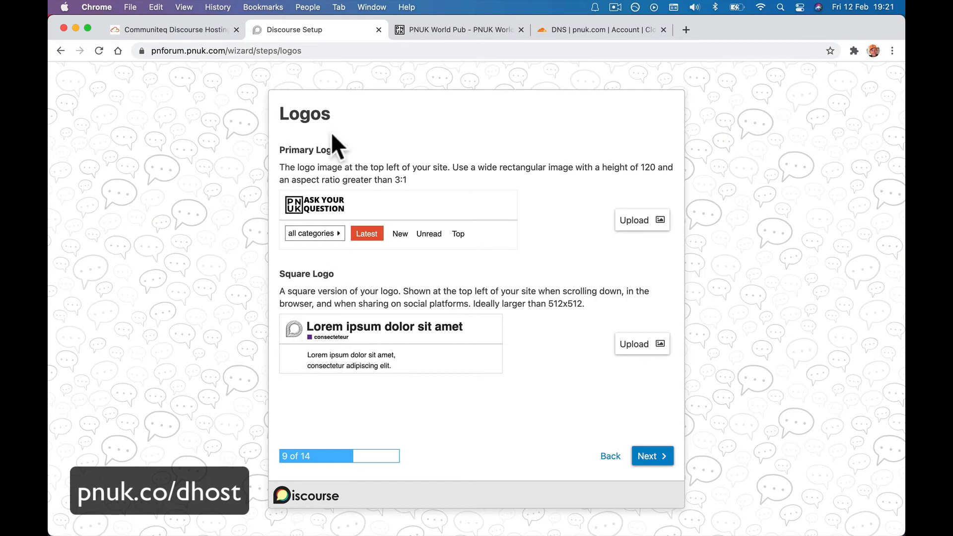
{"action": "left_click", "coordinate": [632, 344]}
{"action": "double_click", "coordinate": [378, 205]}
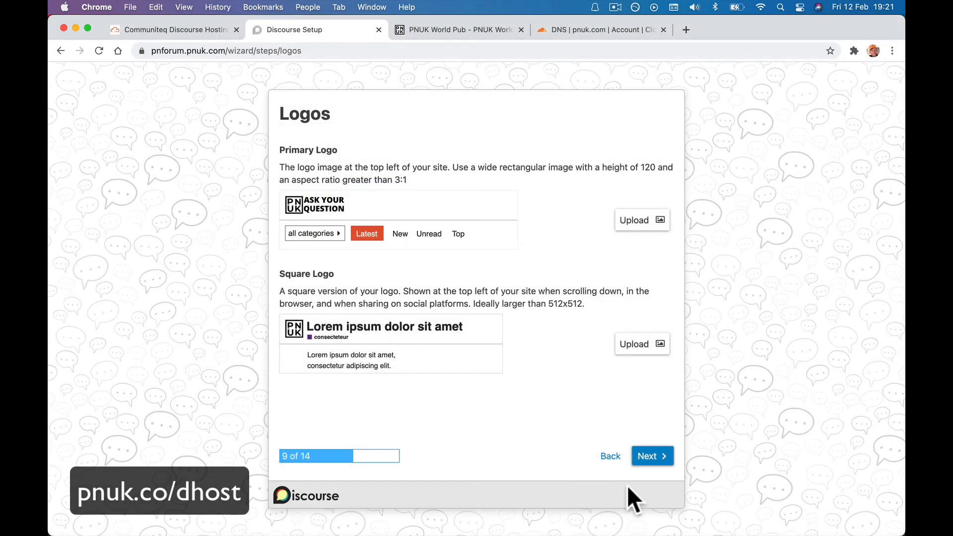
{"action": "left_click", "coordinate": [649, 464]}
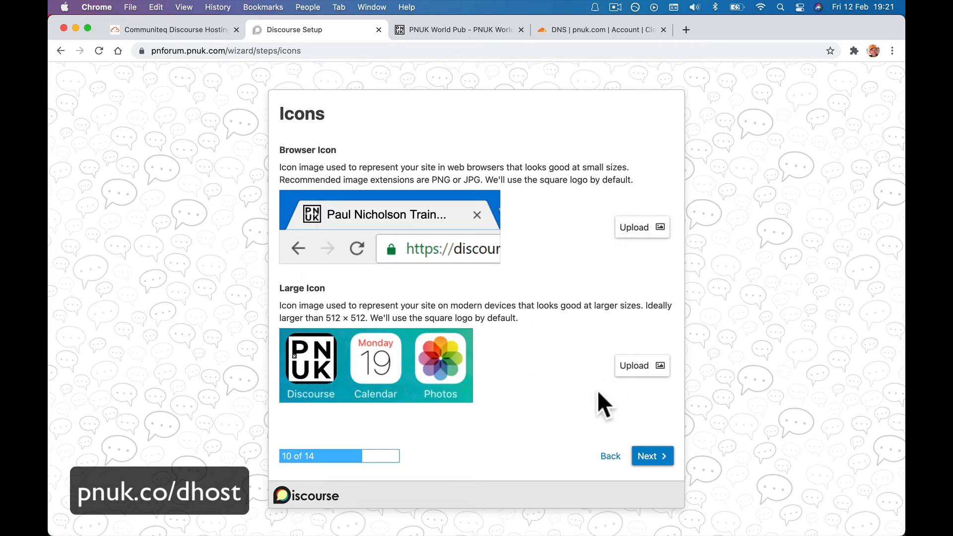
{"action": "left_click", "coordinate": [651, 466]}
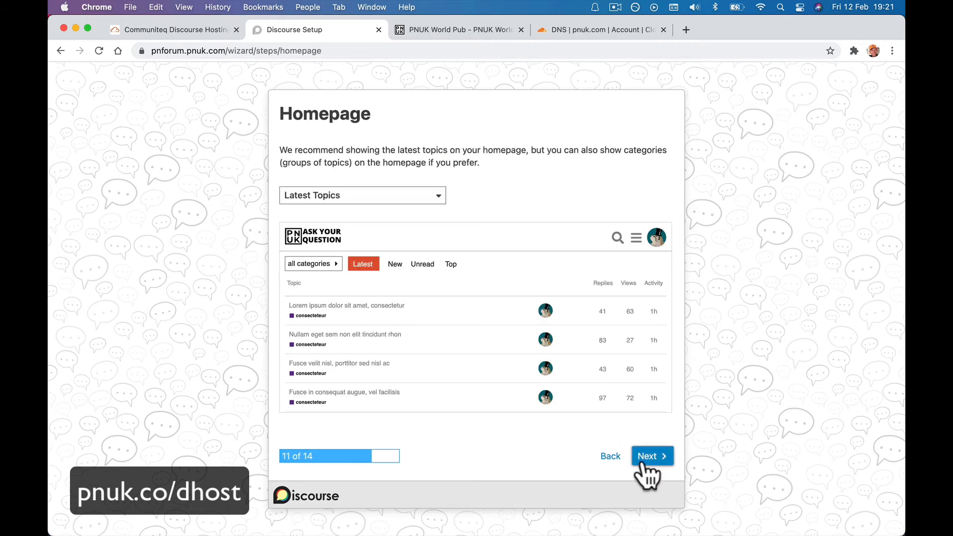
Preview the homepage with the Categories Only, Categories and Latest Topics, and Categories boxes styles.
{"action": "left_click", "coordinate": [413, 196]}
{"action": "left_click", "coordinate": [389, 245]}
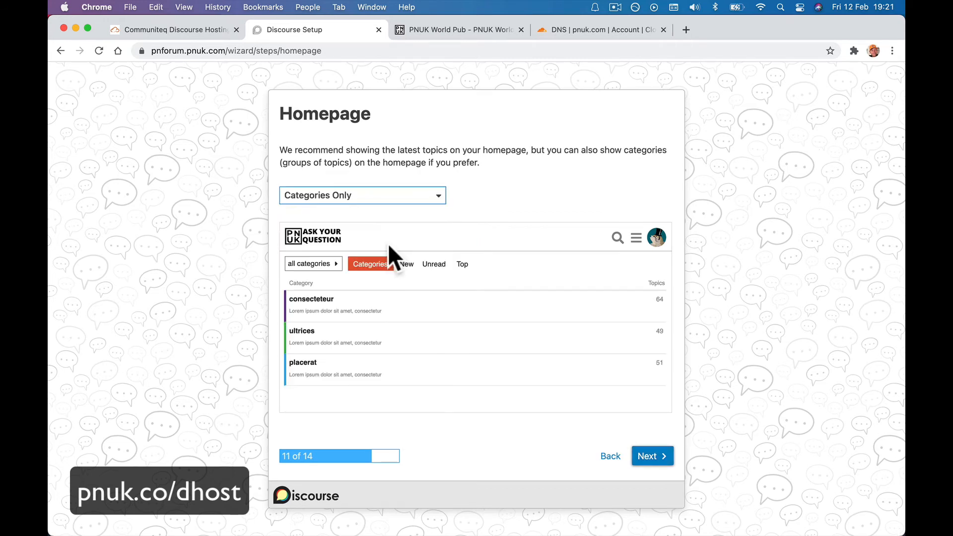
{"action": "left_click", "coordinate": [412, 200]}
{"action": "left_click", "coordinate": [390, 272]}
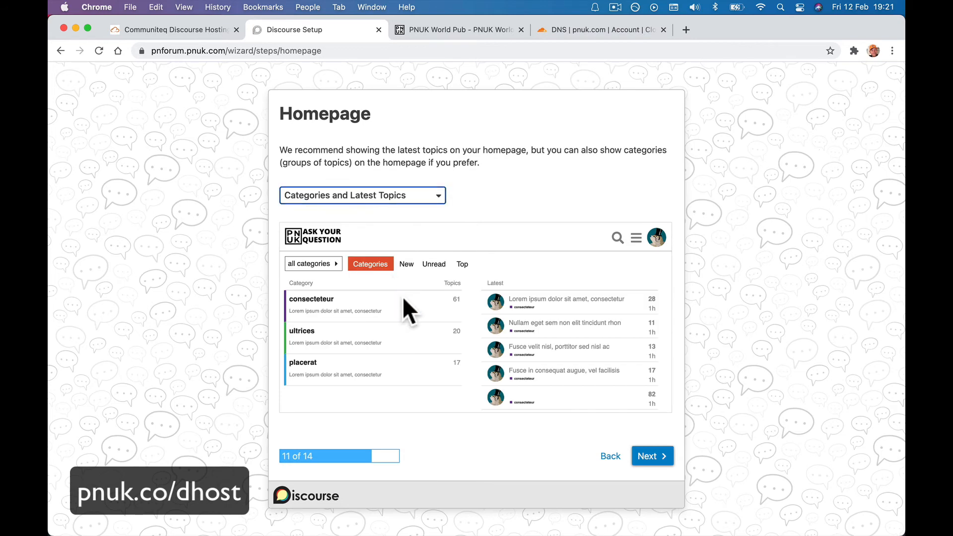
{"action": "left_click", "coordinate": [410, 197]}
{"action": "left_click", "coordinate": [433, 316]}
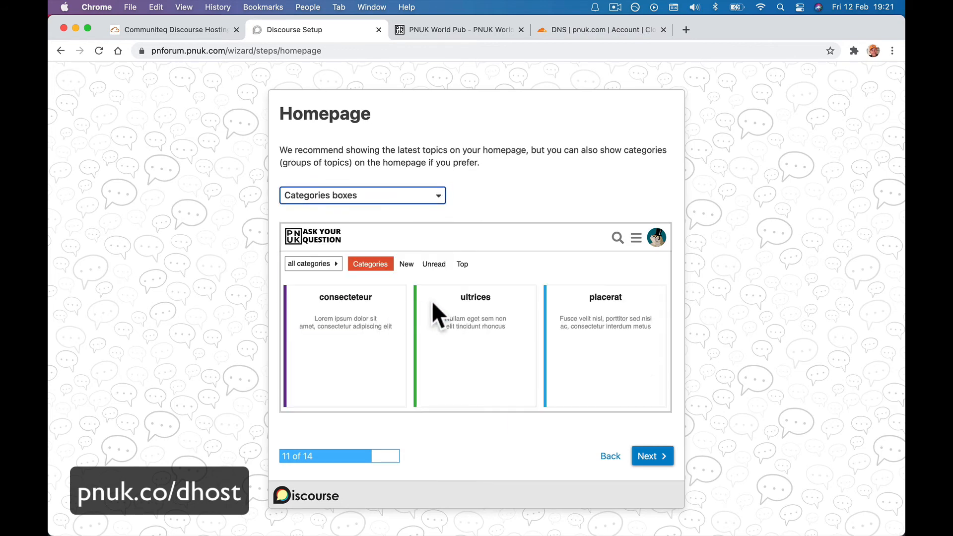
Set the homepage style to Latest Topics and keep the Twitter emoji style, continuing to the Invite Staff page.
{"action": "left_click", "coordinate": [410, 199]}
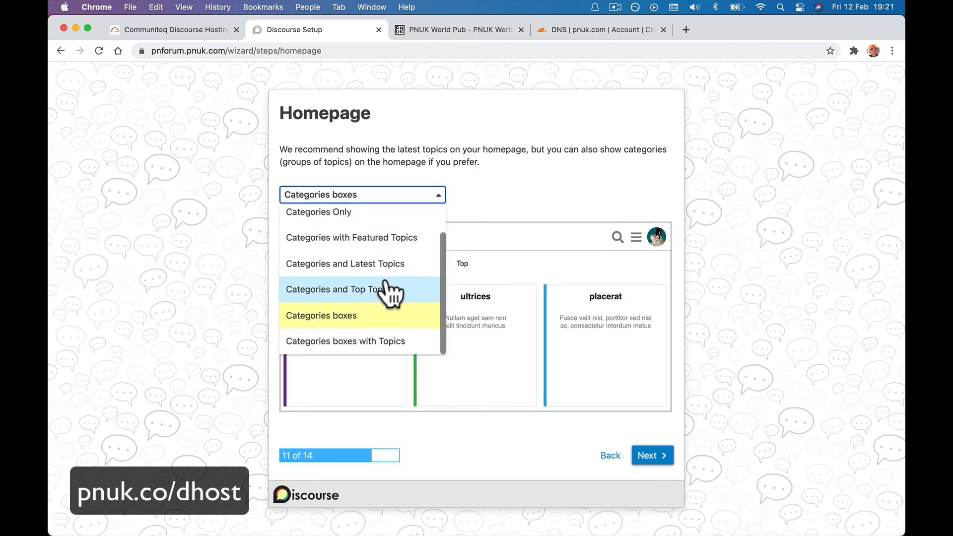
{"action": "scroll", "coordinate": [387, 288], "scroll_direction": "up", "scroll_amount": 1}
{"action": "left_click", "coordinate": [382, 221]}
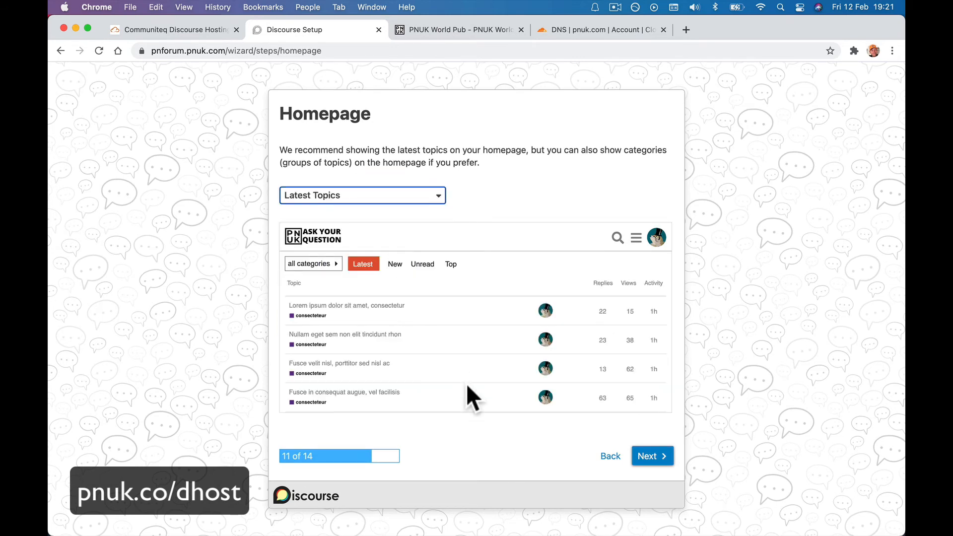
{"action": "left_click", "coordinate": [652, 457]}
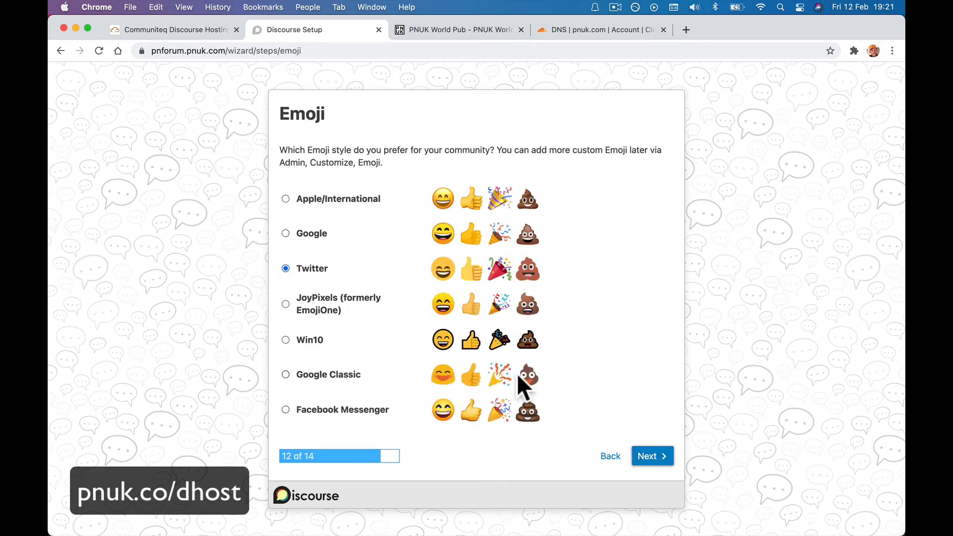
{"action": "left_click", "coordinate": [654, 458]}
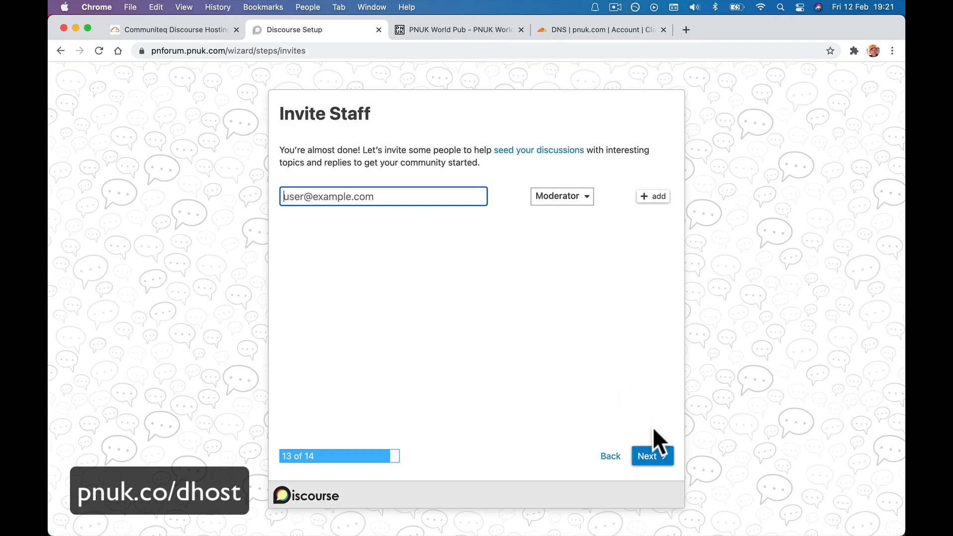
Skip inviting staff, confirm continuing without them, and finish the setup wizard.
{"action": "left_click", "coordinate": [658, 458]}
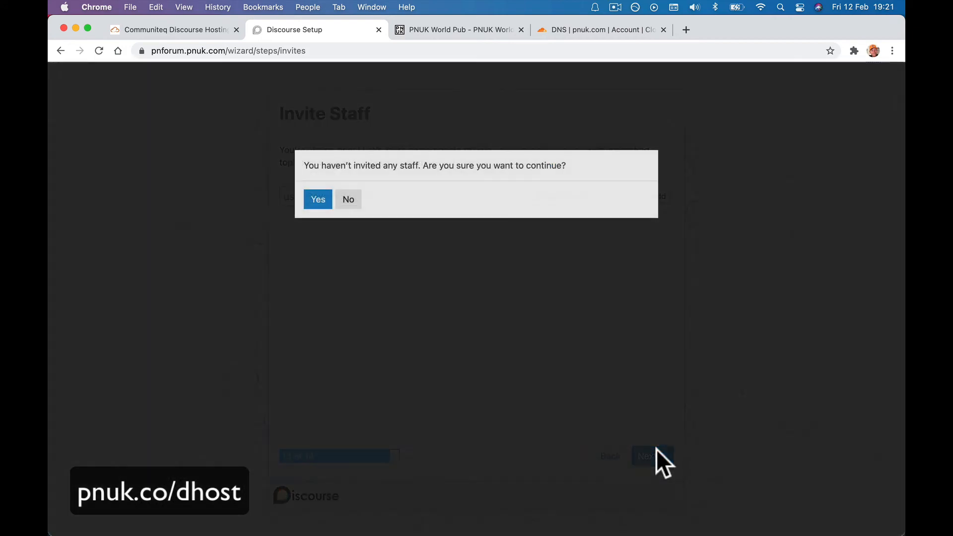
{"action": "left_click", "coordinate": [319, 199]}
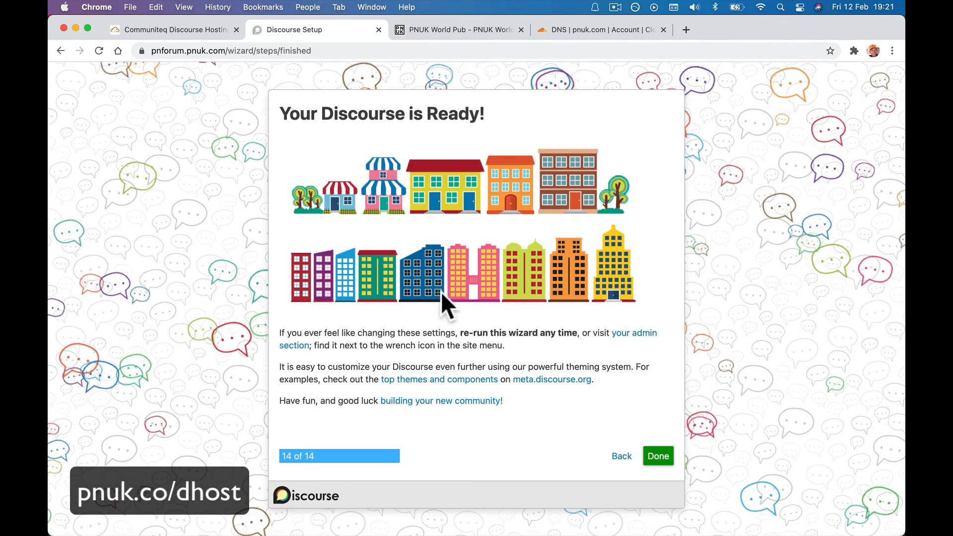
{"action": "left_click", "coordinate": [658, 457]}
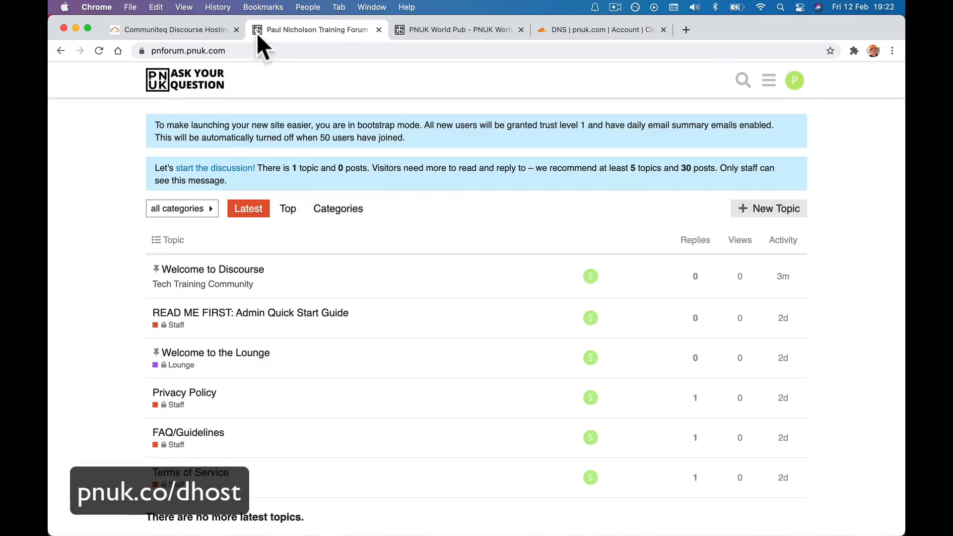
Read the Welcome to Discourse topic and the Welcome to the Lounge topic on the new forum.
{"action": "left_click", "coordinate": [244, 285]}
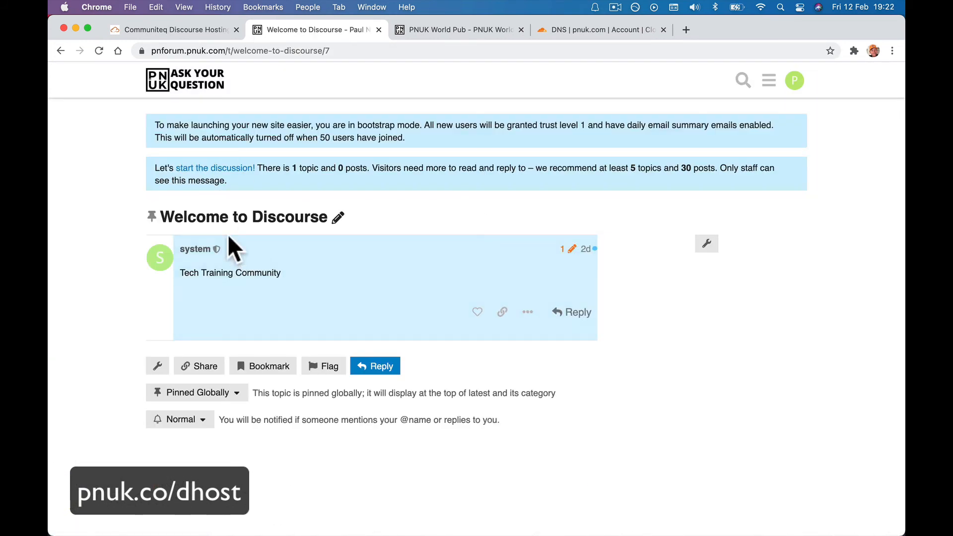
{"action": "scroll", "coordinate": [147, 328], "scroll_direction": "left", "scroll_amount": 5}
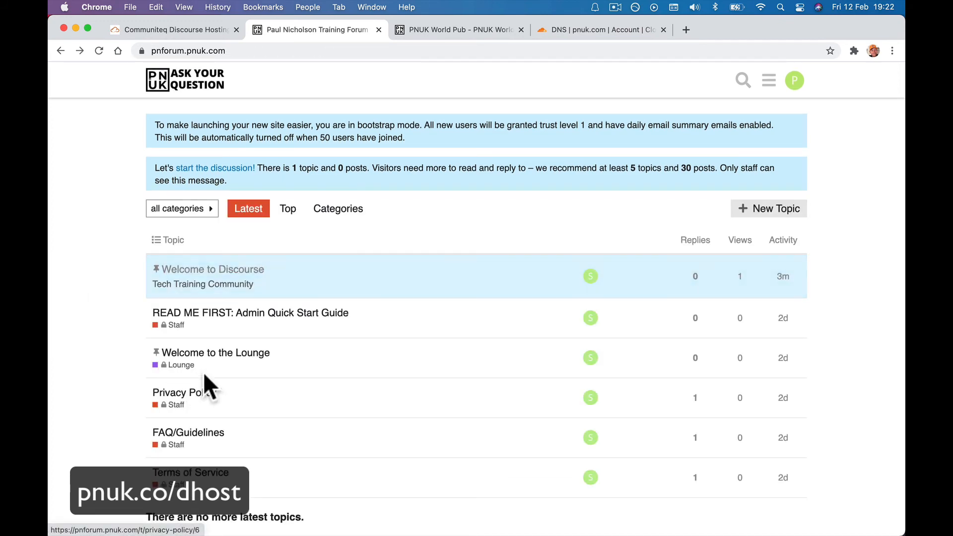
{"action": "left_click", "coordinate": [224, 360]}
{"action": "scroll", "coordinate": [243, 336], "scroll_direction": "down", "scroll_amount": 5}
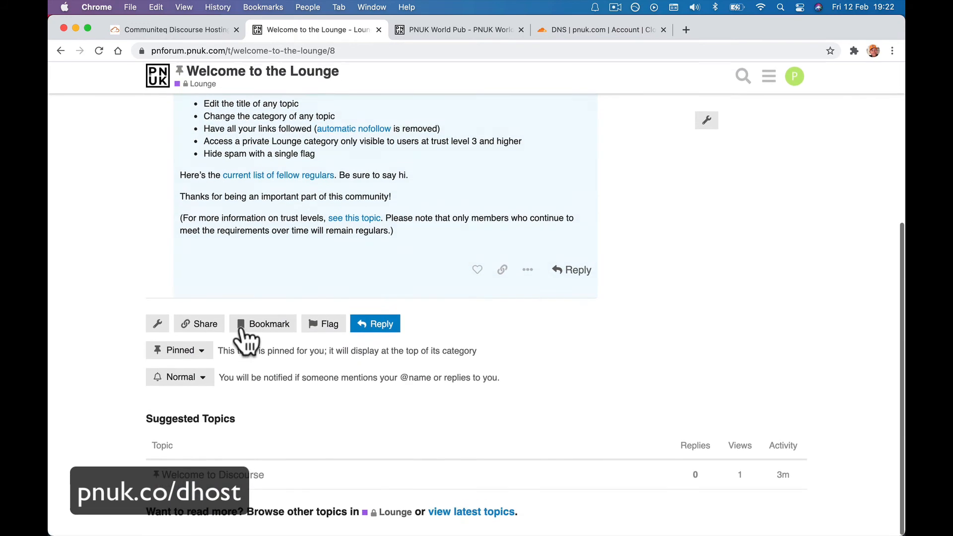
{"action": "scroll", "coordinate": [233, 230], "scroll_direction": "up", "scroll_amount": 5}
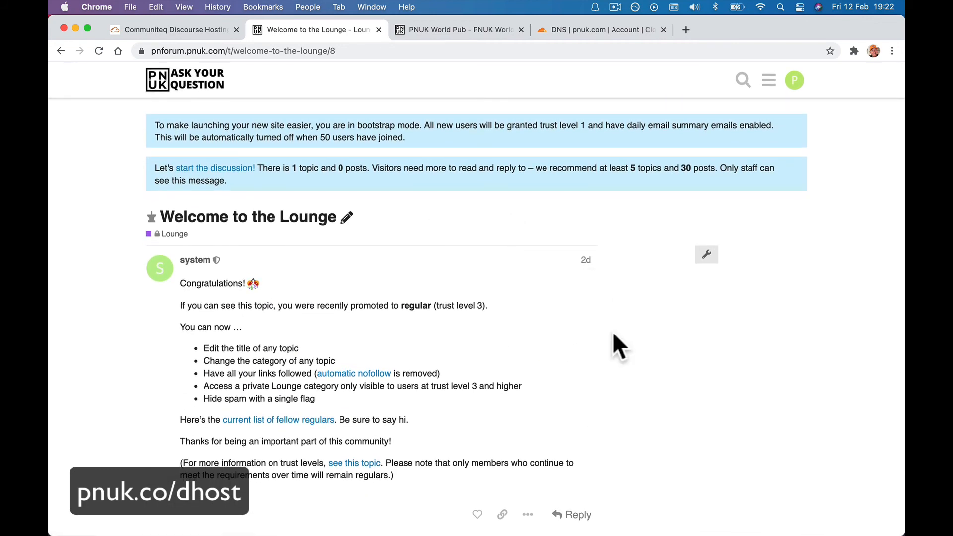
Open the forum's admin area and review the Required site settings, including title, descriptions and contact details.
{"action": "left_click", "coordinate": [768, 81]}
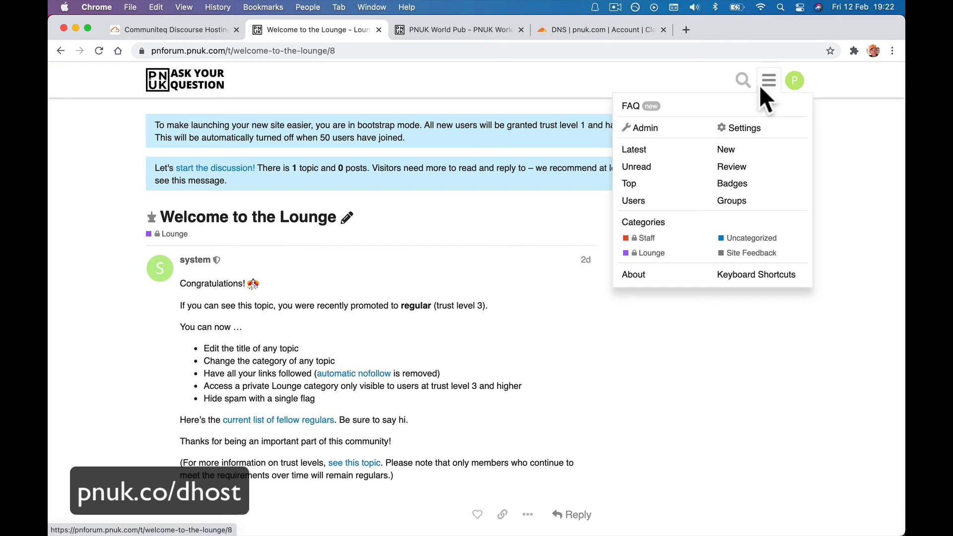
{"action": "left_click", "coordinate": [681, 128]}
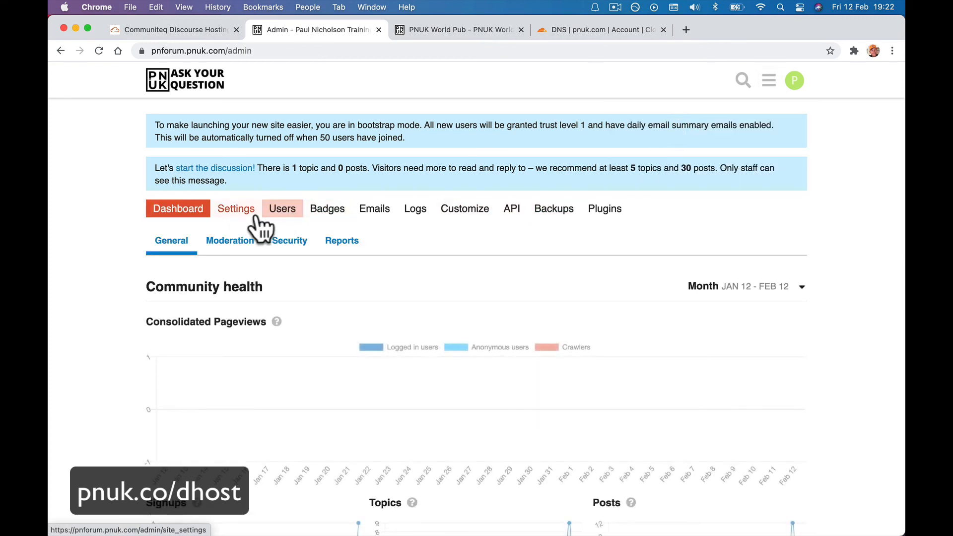
{"action": "left_click", "coordinate": [254, 216]}
{"action": "scroll", "coordinate": [451, 383], "scroll_direction": "down", "scroll_amount": 1}
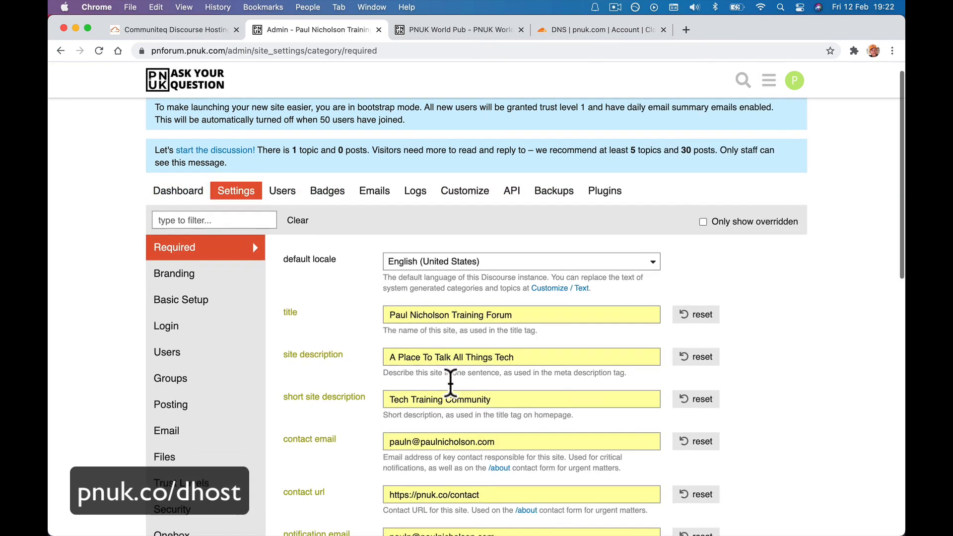
{"action": "scroll", "coordinate": [450, 382], "scroll_direction": "down", "scroll_amount": 3}
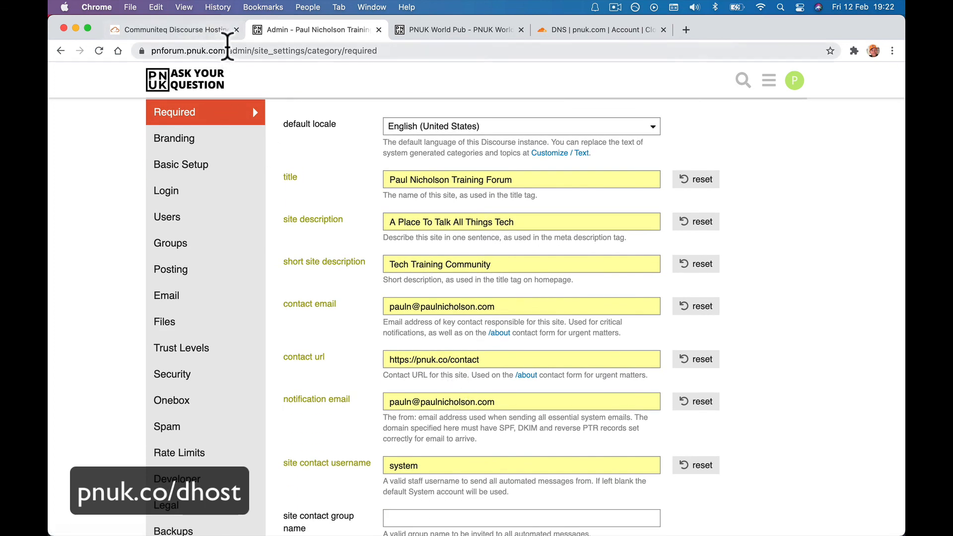
{"action": "left_click", "coordinate": [227, 50]}
{"action": "left_click", "coordinate": [232, 50]}
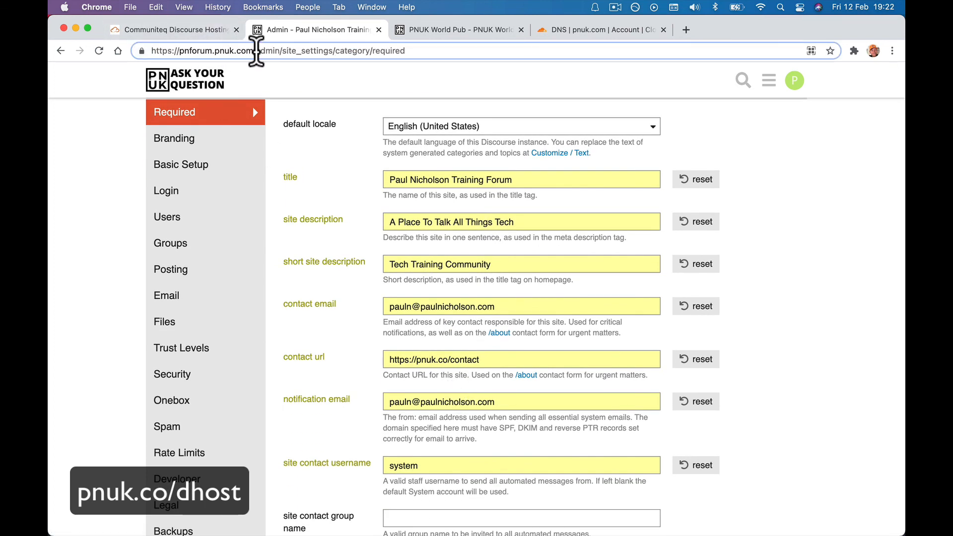
{"action": "left_click_drag", "start_coordinate": [256, 50], "coordinate": [272, 87]}
{"action": "key", "text": "BackSpace"}
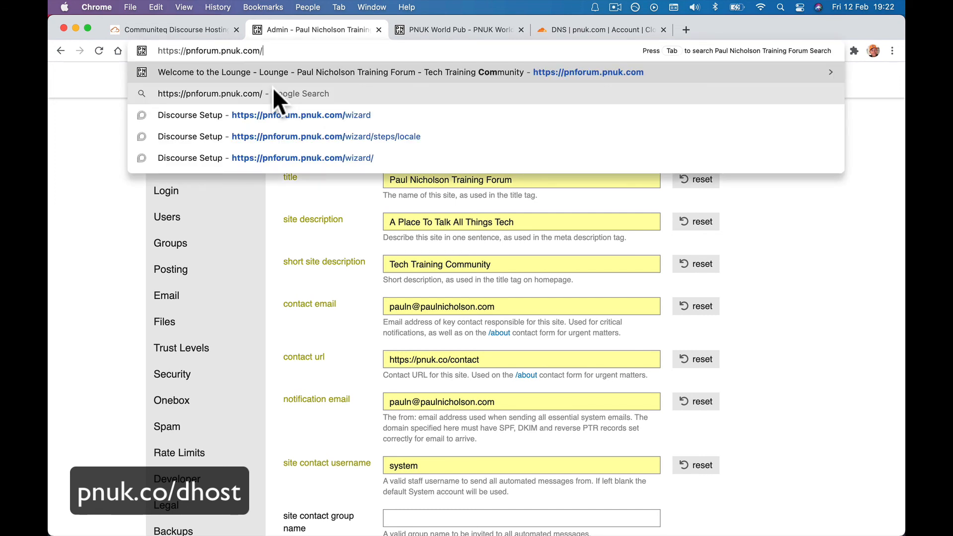
{"action": "type", "text": "wizard"}
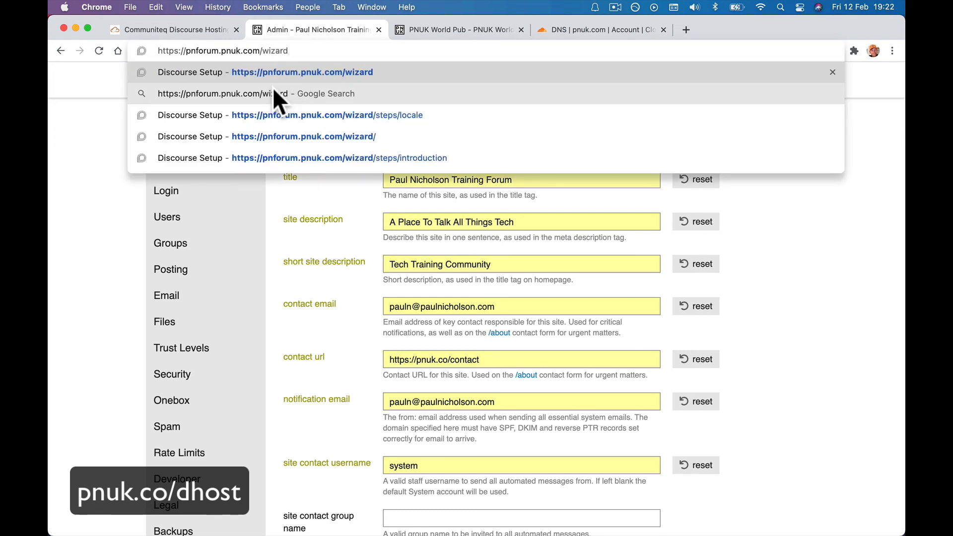
{"action": "key", "text": "Return"}
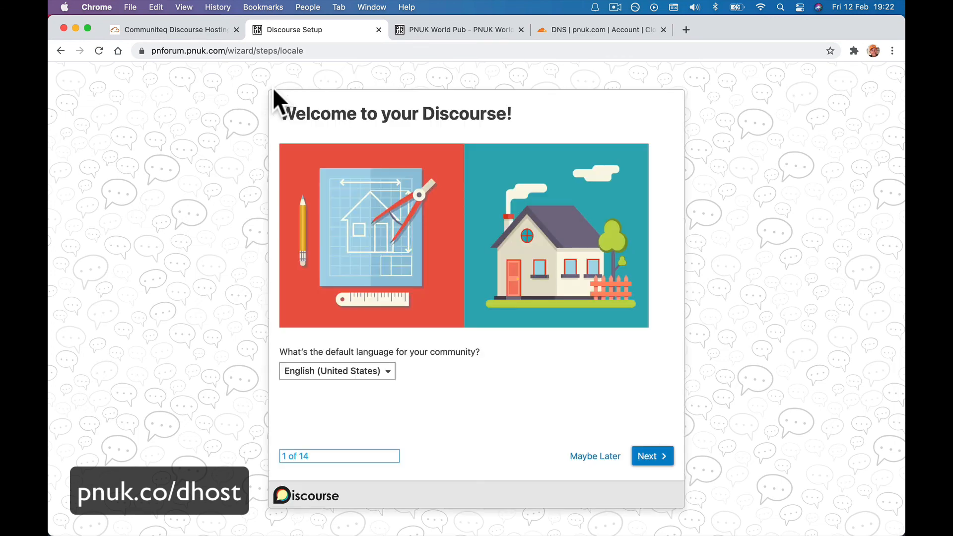
Step through the wizard's language, Name and Introduction pages without editing them, and finish the wizard from the Access page.
{"action": "left_click", "coordinate": [650, 455]}
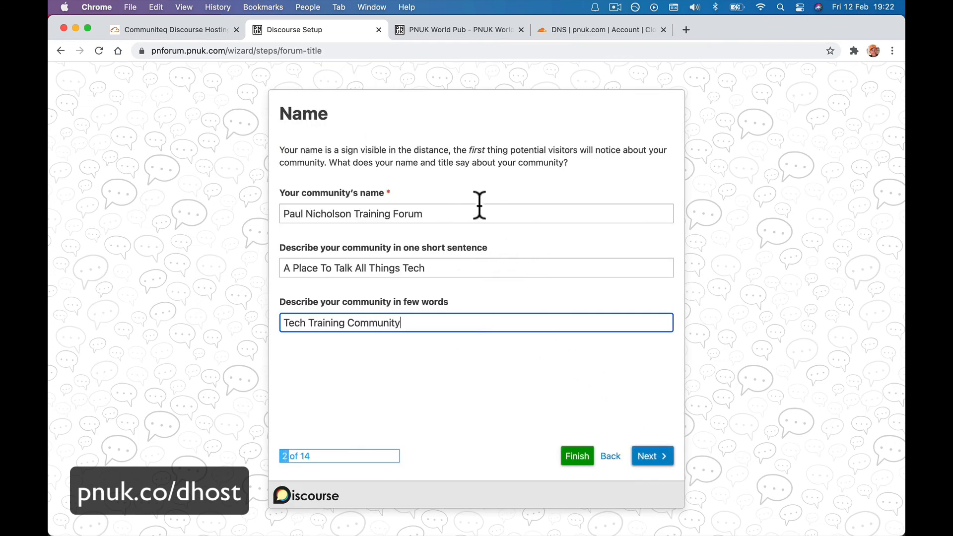
{"action": "left_click", "coordinate": [654, 456]}
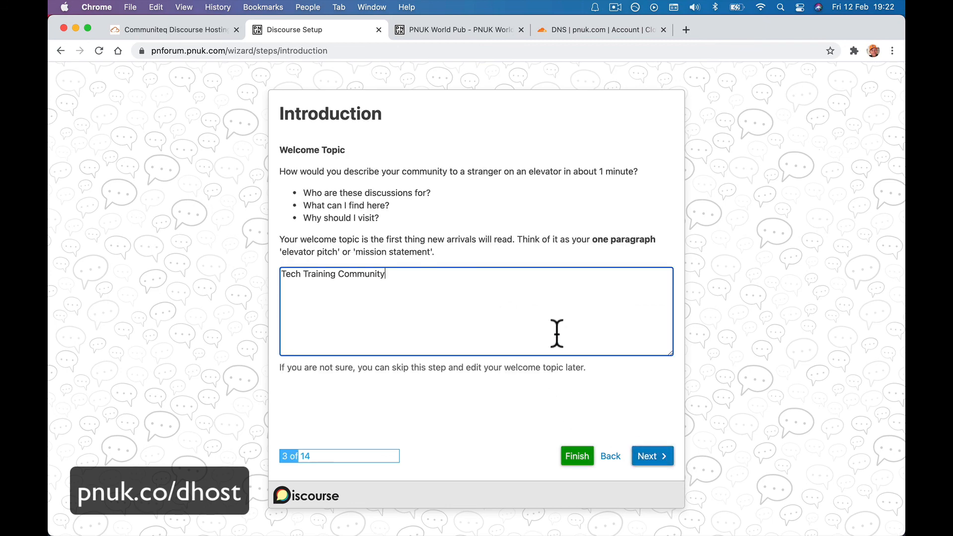
{"action": "left_click", "coordinate": [651, 456]}
{"action": "left_click", "coordinate": [574, 463]}
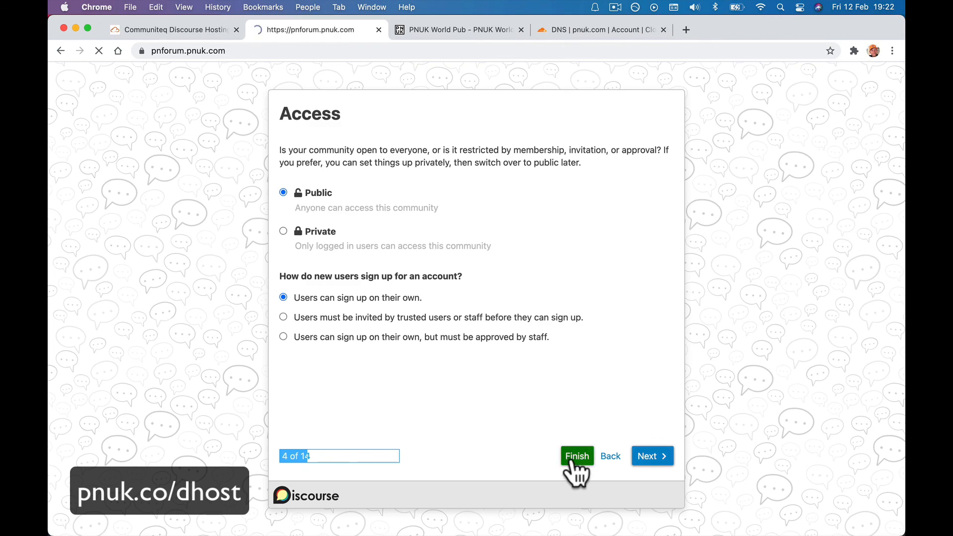